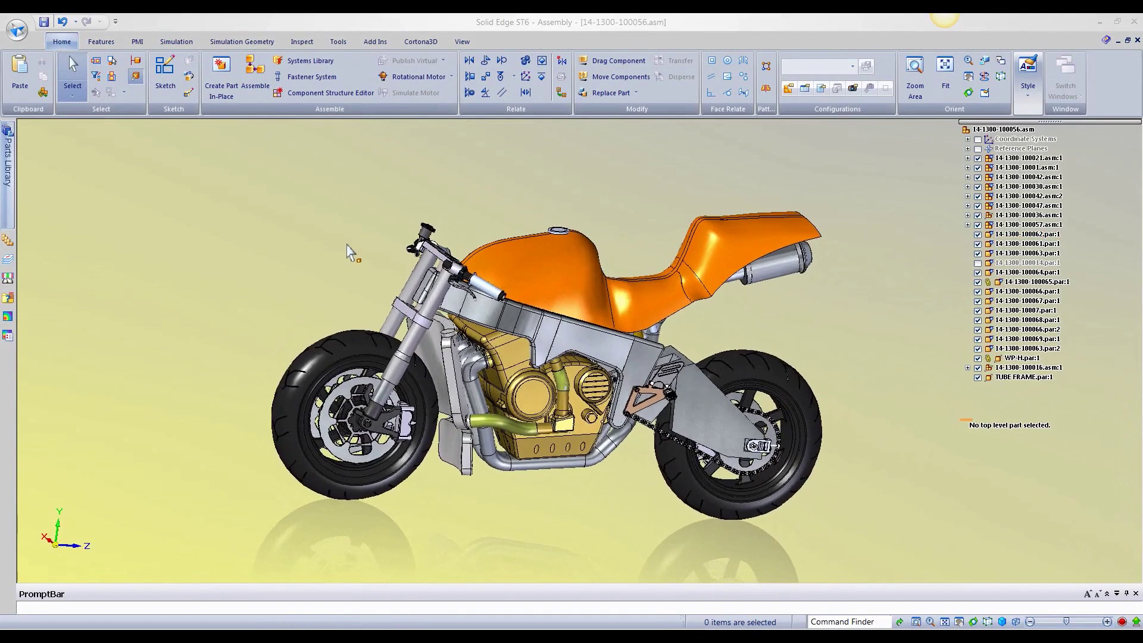
Apply the tube frame display configuration and open TUBE FRAME.par for in-place editing
{"action": "left_click", "coordinate": [852, 67]}
{"action": "left_click", "coordinate": [853, 180]}
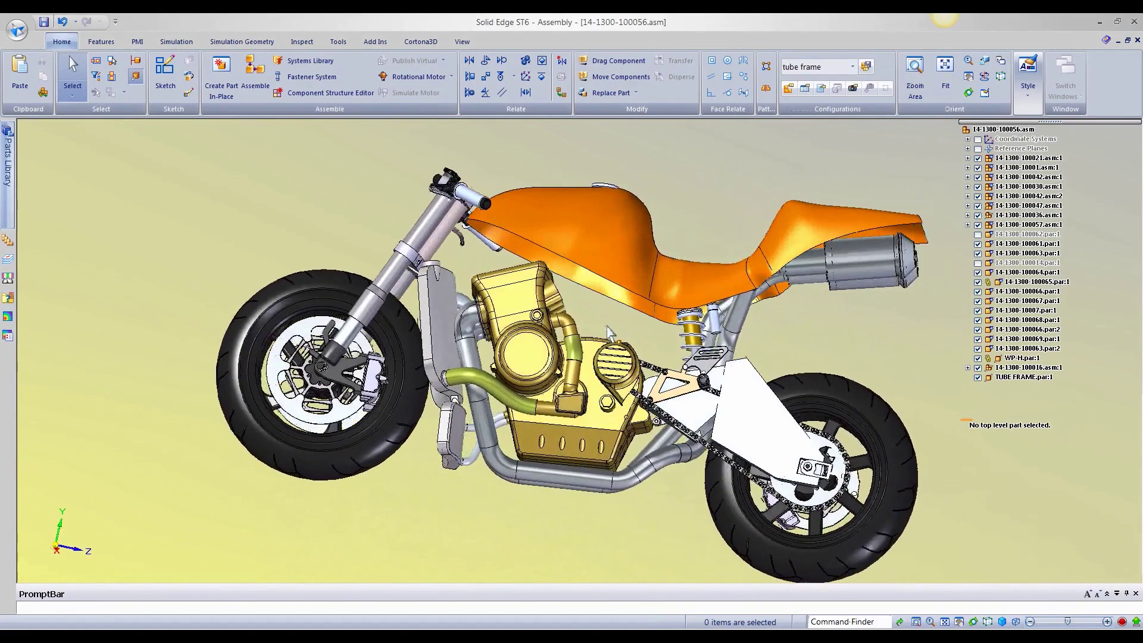
{"action": "left_click", "coordinate": [1006, 378]}
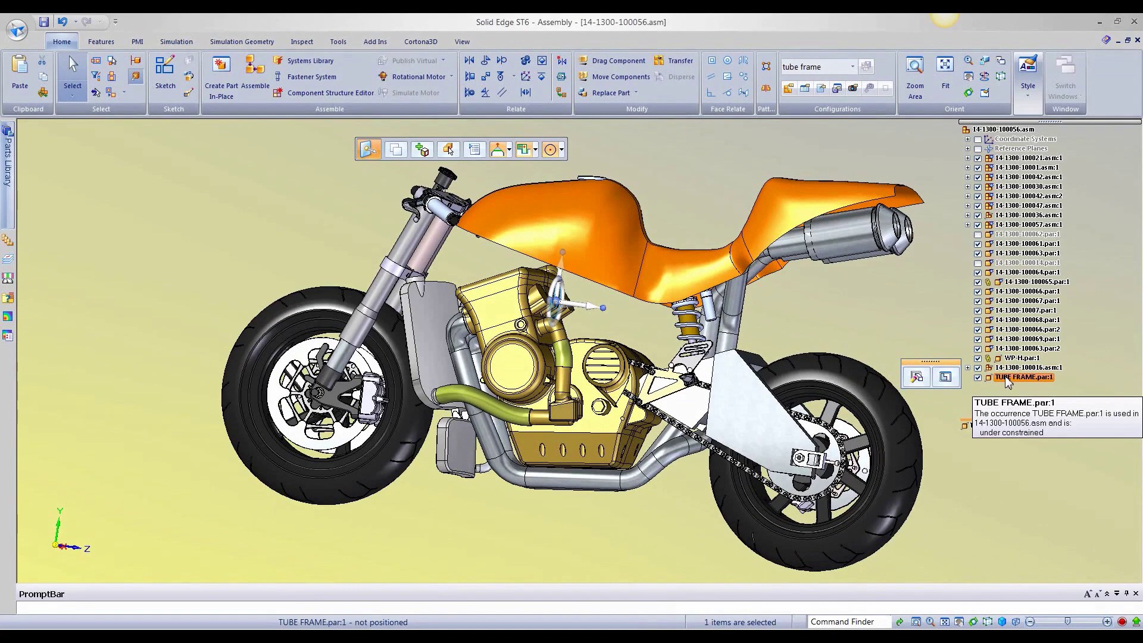
{"action": "left_click", "coordinate": [1010, 379]}
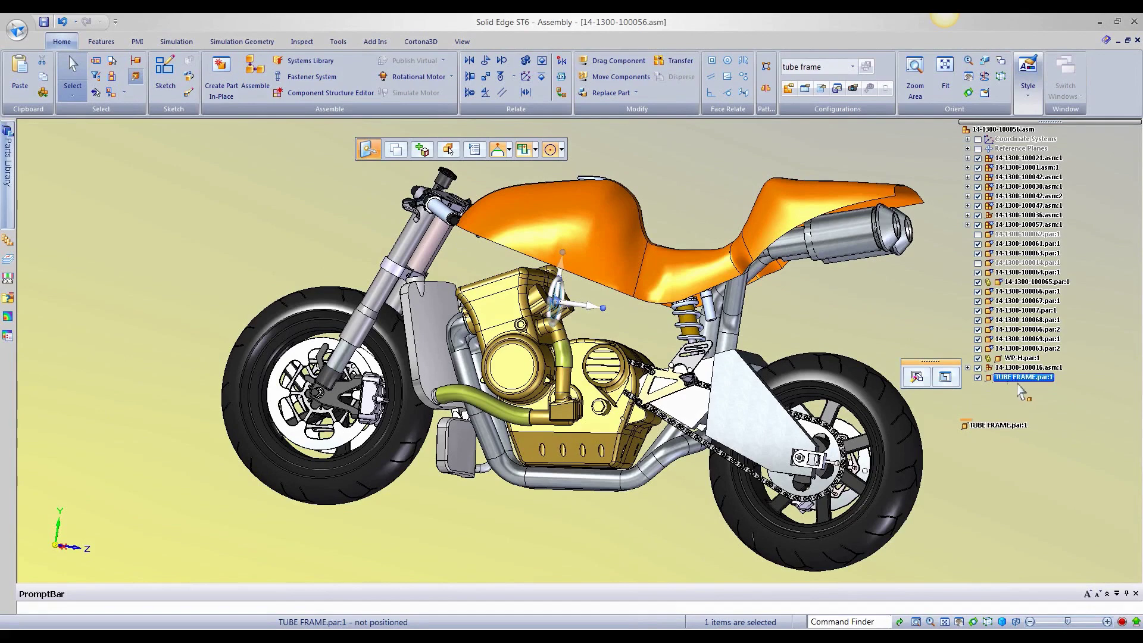
{"action": "left_click", "coordinate": [945, 377]}
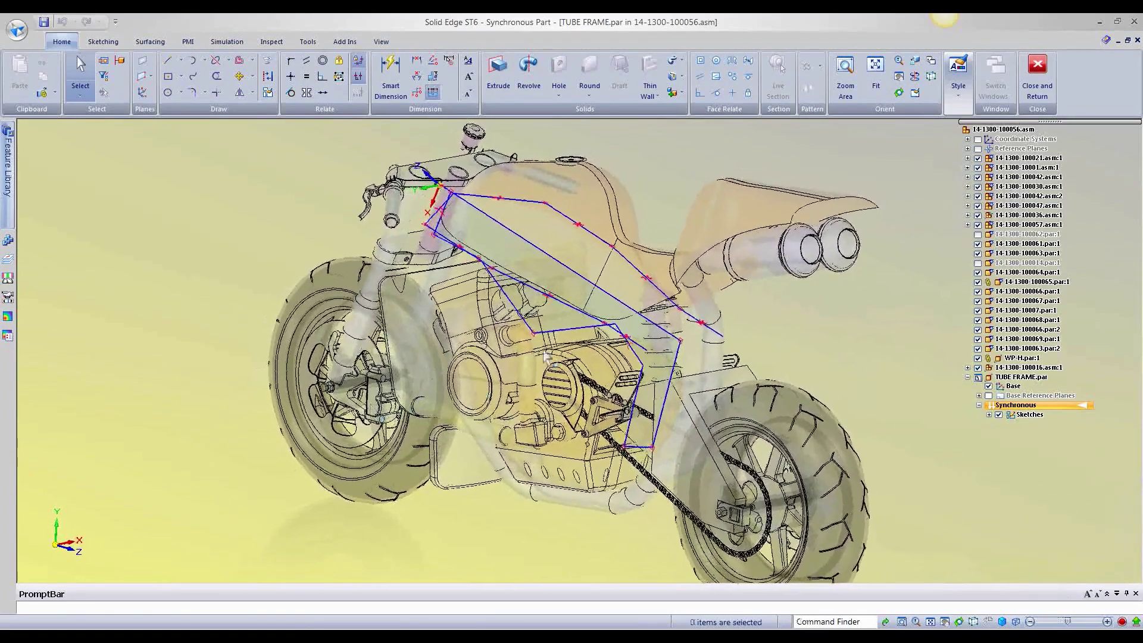
Extrude the closed side-profile region of the frame sketch symmetrically to both sides, making a solid block wider than the tank outline
{"action": "left_click", "coordinate": [565, 326]}
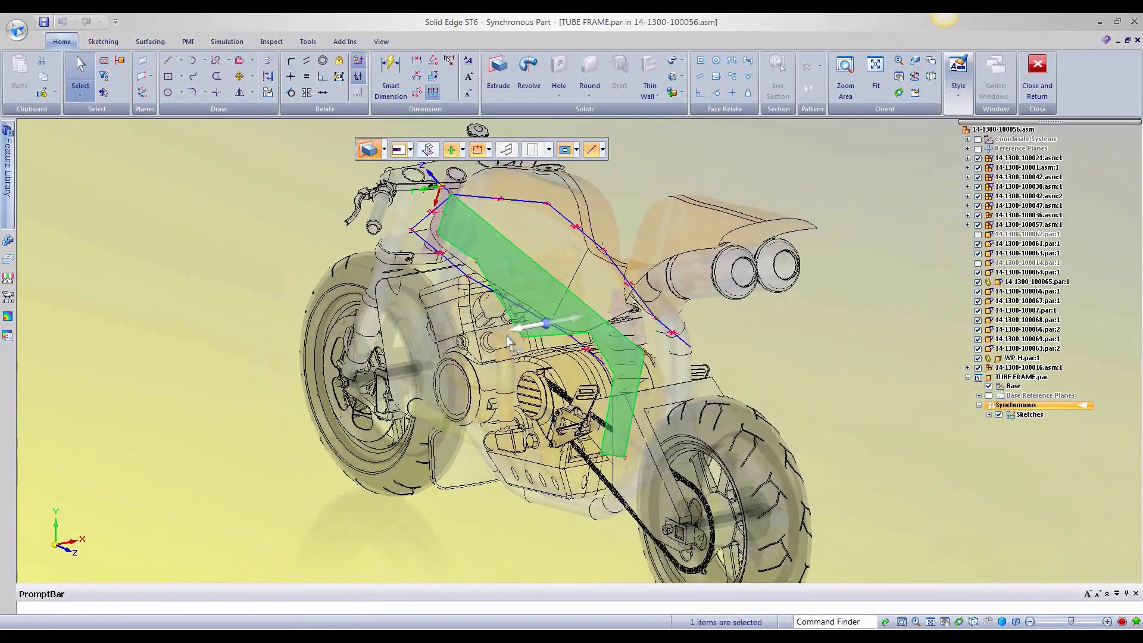
{"action": "left_click", "coordinate": [526, 331]}
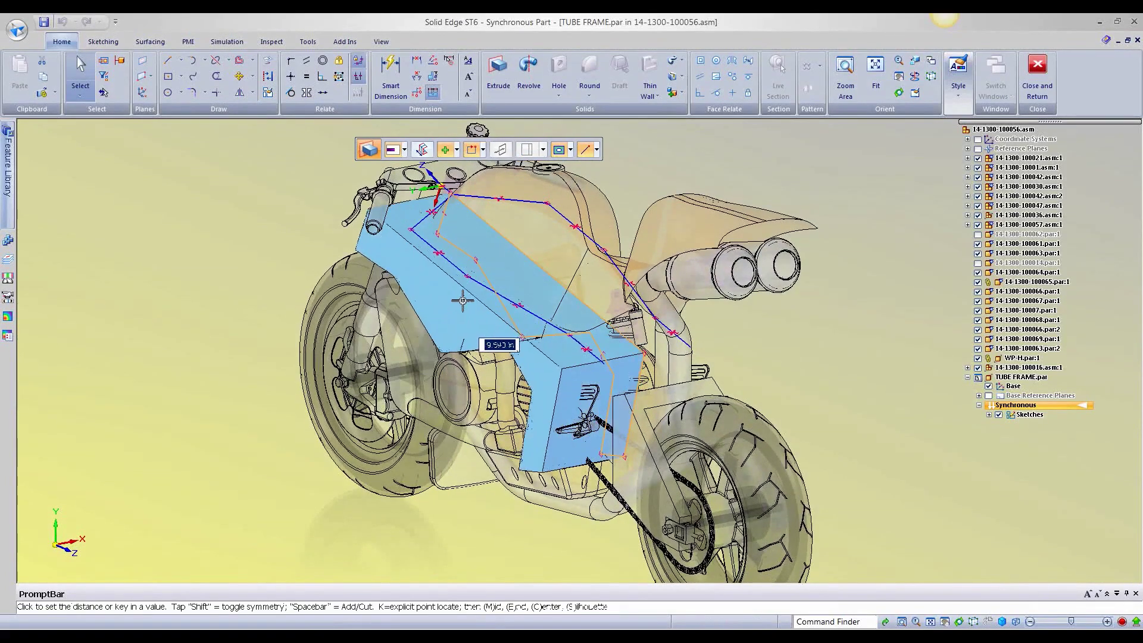
{"action": "left_click", "coordinate": [426, 156]}
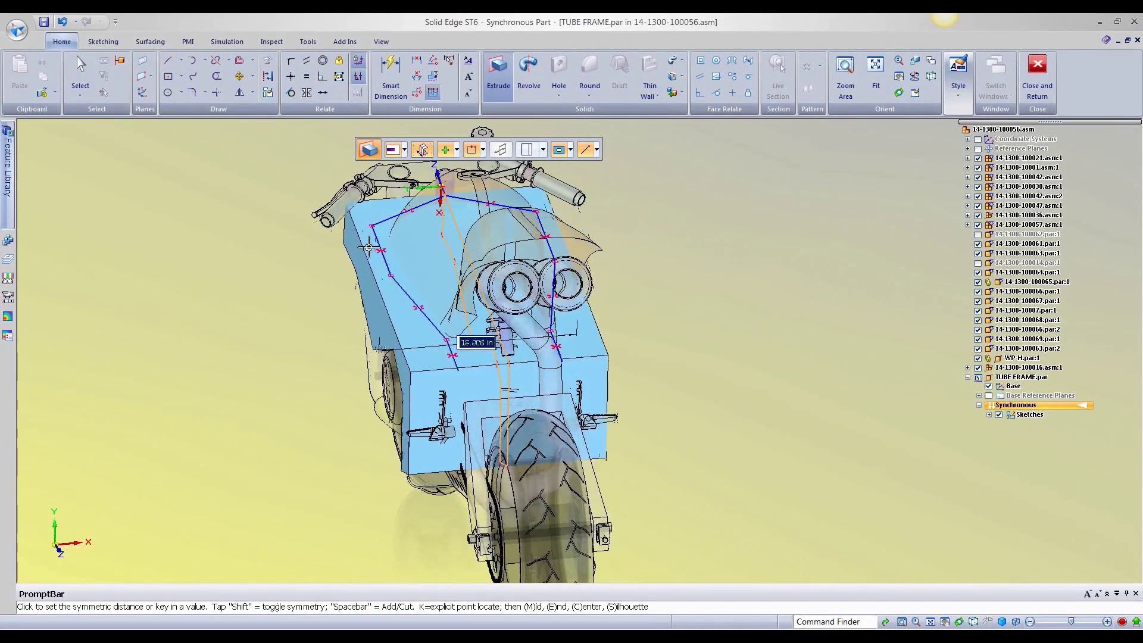
{"action": "left_click", "coordinate": [351, 262]}
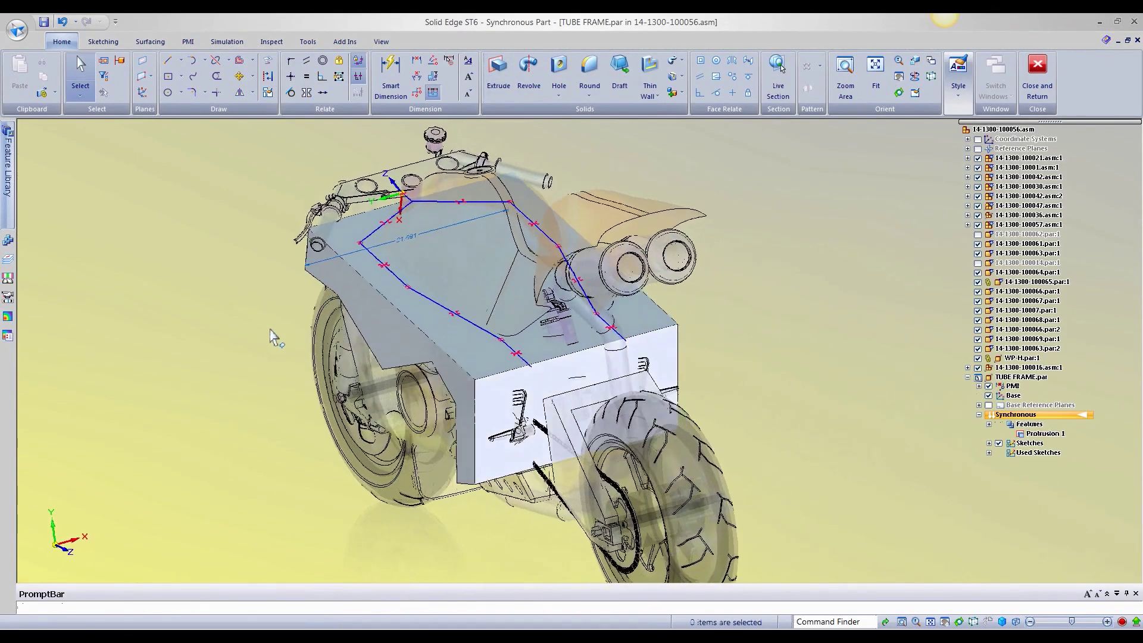
{"action": "left_click", "coordinate": [454, 351]}
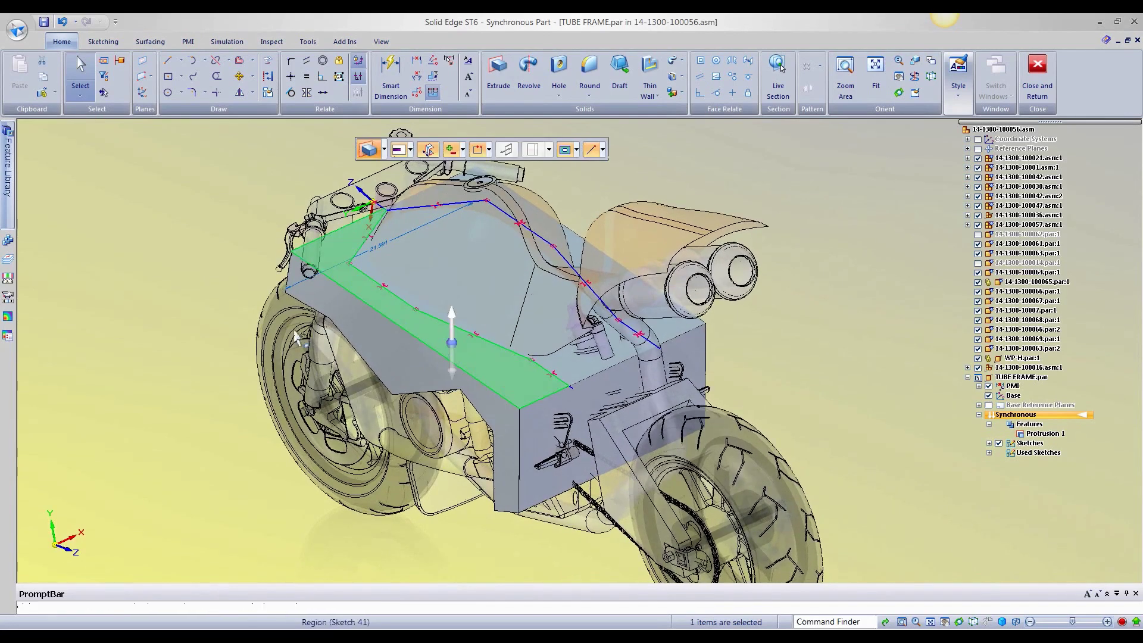
{"action": "middle_click_drag", "start_coordinate": [297, 338], "coordinate": [419, 371]}
{"action": "left_click", "coordinate": [482, 356]}
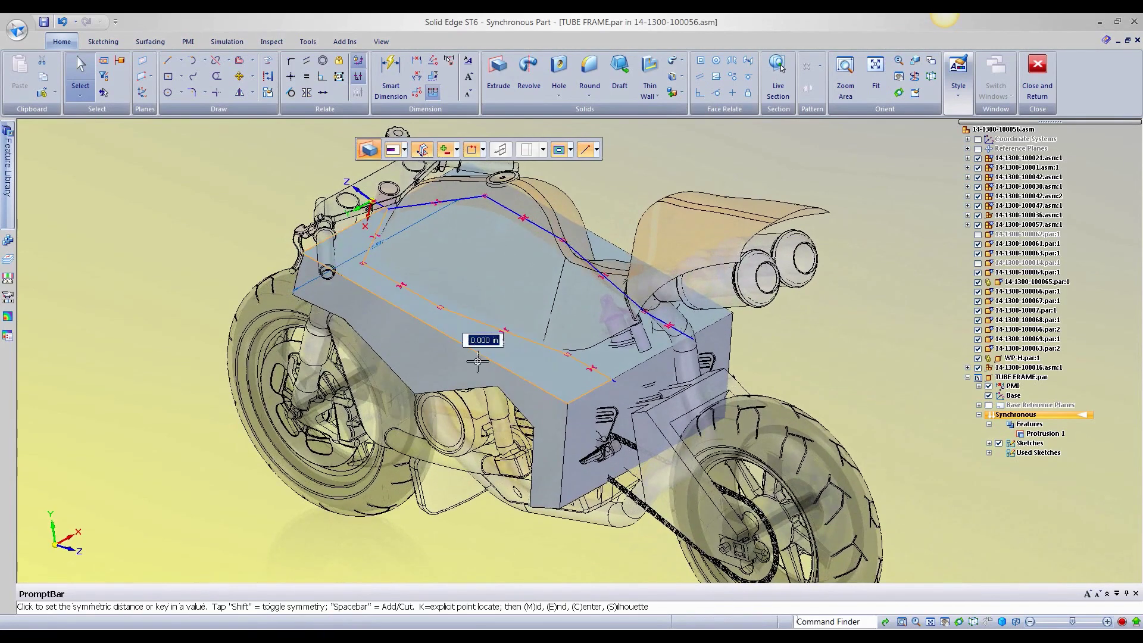
{"action": "key", "text": "shift"}
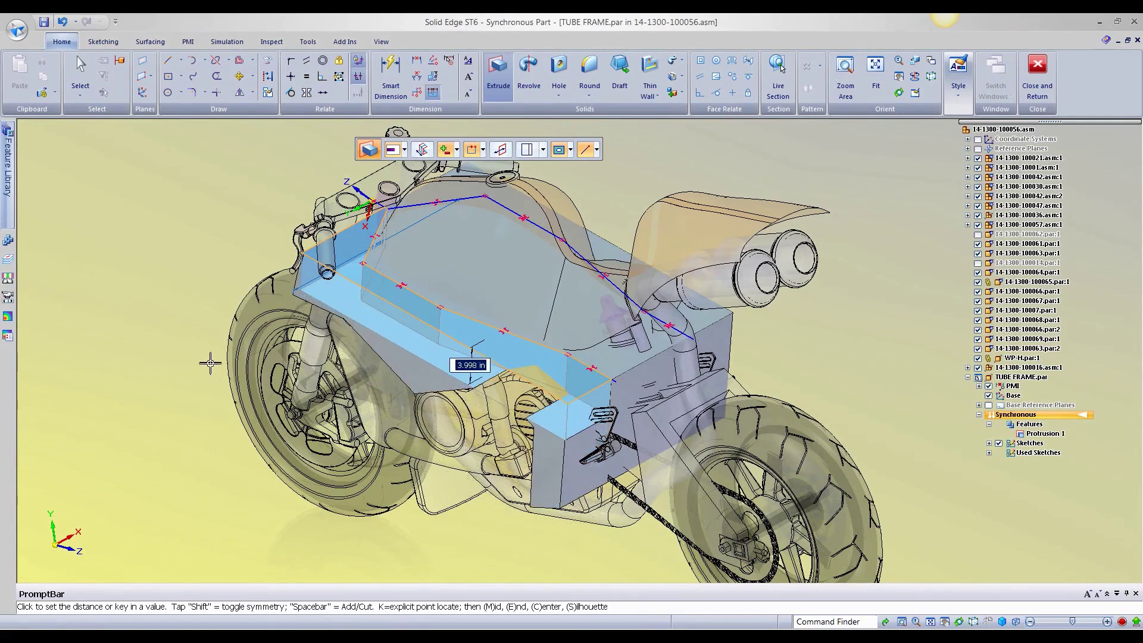
{"action": "key", "text": "Escape"}
Start an Extrude with Chain selection and accept both sketch chains that form the open frame outline on top of the block
{"action": "right_click", "coordinate": [167, 259]}
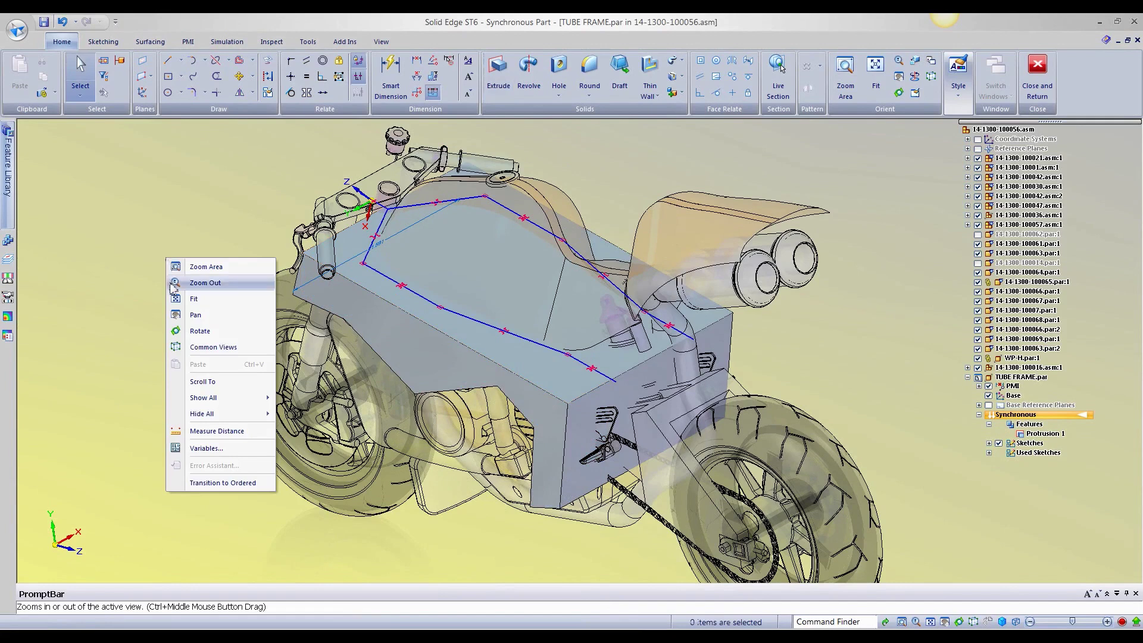
{"action": "left_click", "coordinate": [172, 283]}
{"action": "right_click_drag", "start_coordinate": [173, 242], "coordinate": [169, 289]}
{"action": "left_click", "coordinate": [189, 254]}
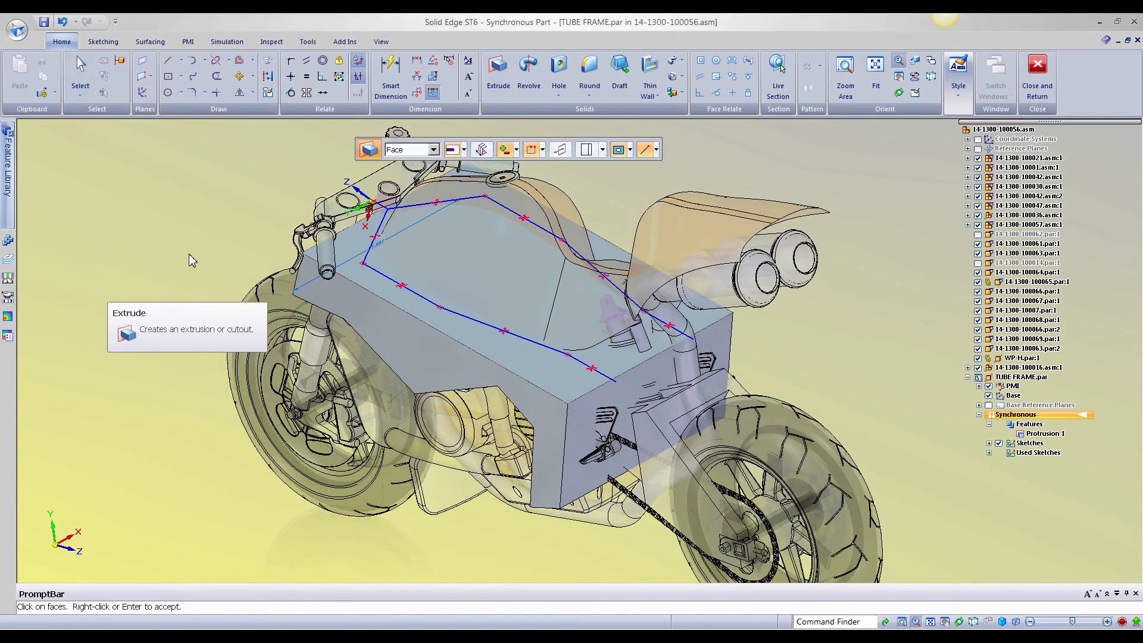
{"action": "left_click", "coordinate": [434, 150]}
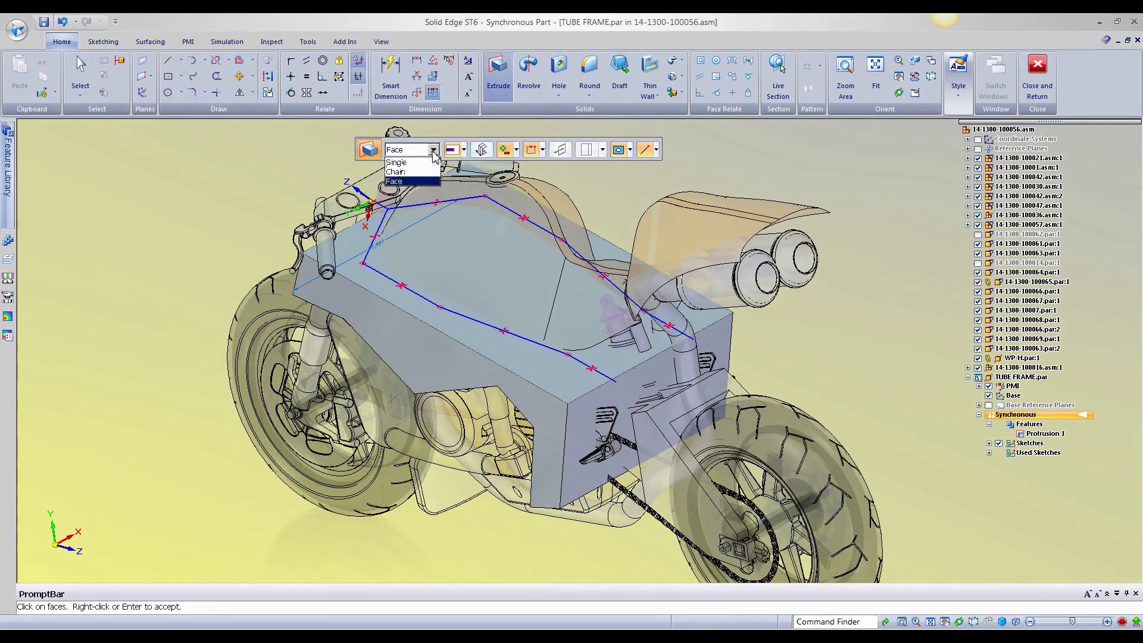
{"action": "left_click", "coordinate": [426, 173]}
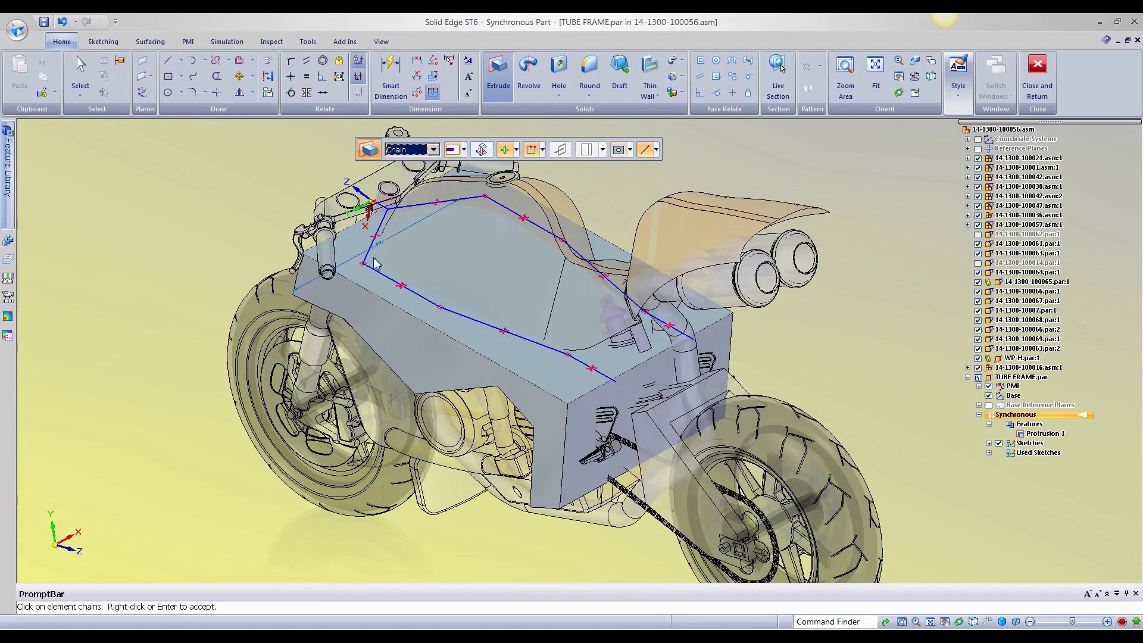
{"action": "right_click", "coordinate": [393, 284]}
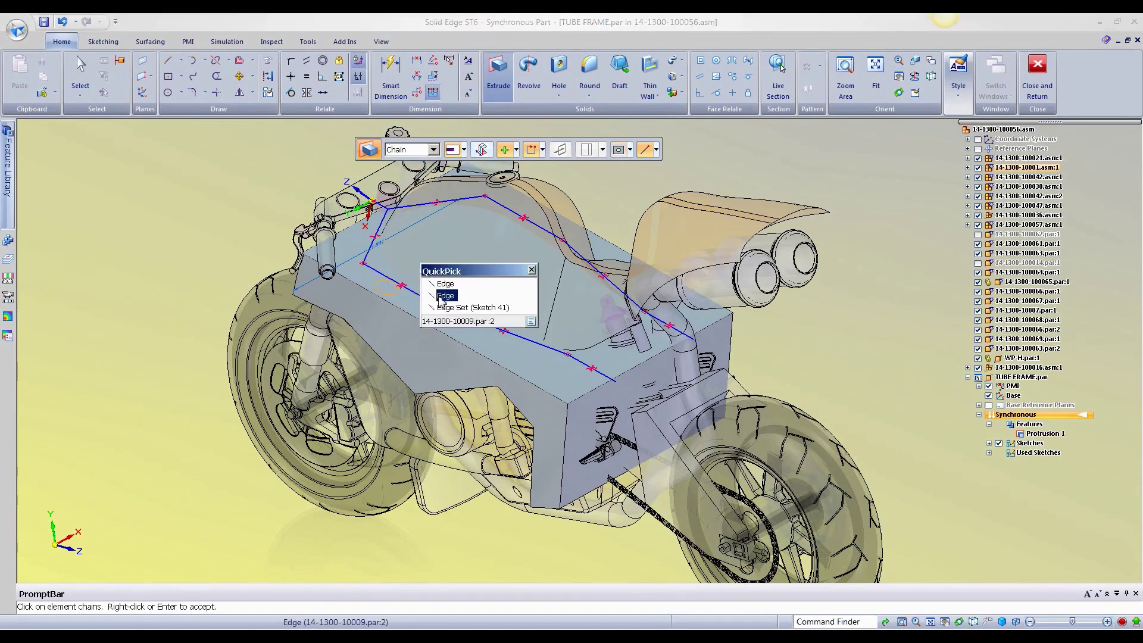
{"action": "left_click", "coordinate": [442, 308]}
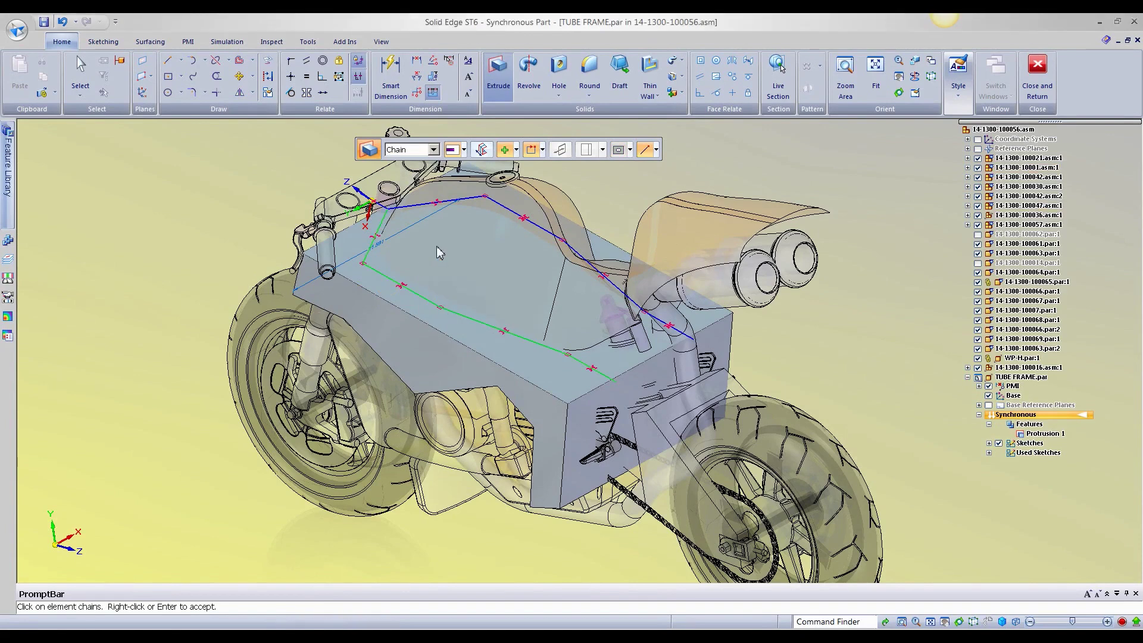
{"action": "left_click", "coordinate": [506, 211]}
{"action": "scroll", "coordinate": [651, 223], "scroll_direction": "down", "scroll_amount": 2}
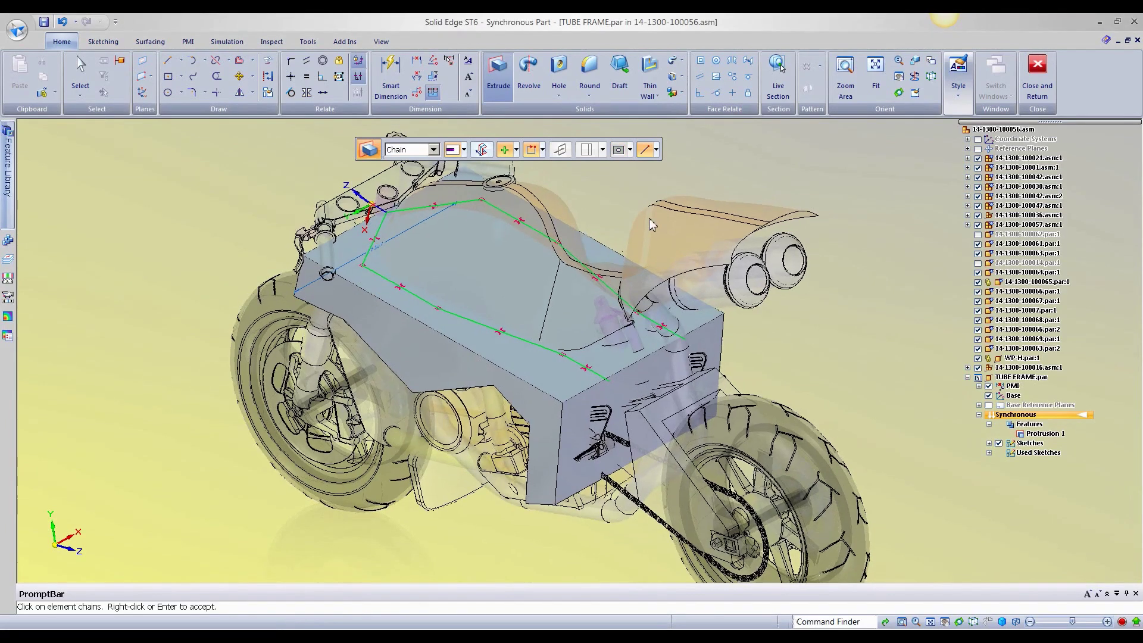
{"action": "right_click", "coordinate": [676, 189]}
{"action": "middle_click_drag", "start_coordinate": [676, 189], "coordinate": [605, 292]}
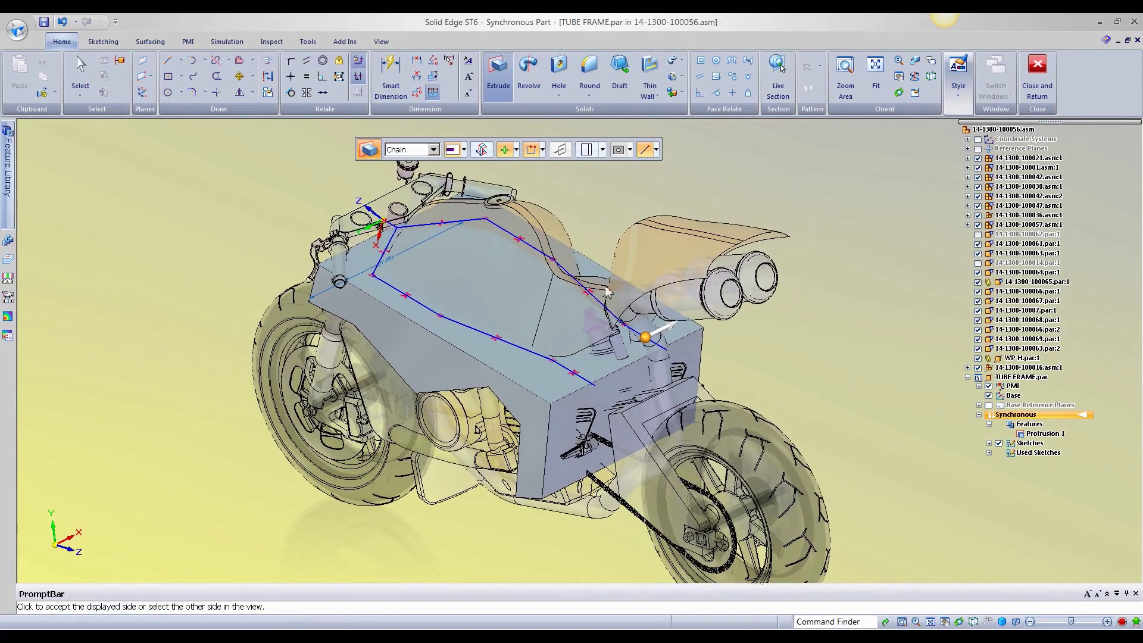
Cut away the material outside the selected outline, extending the cut down through the whole block
{"action": "left_click", "coordinate": [516, 150]}
{"action": "left_click", "coordinate": [525, 179]}
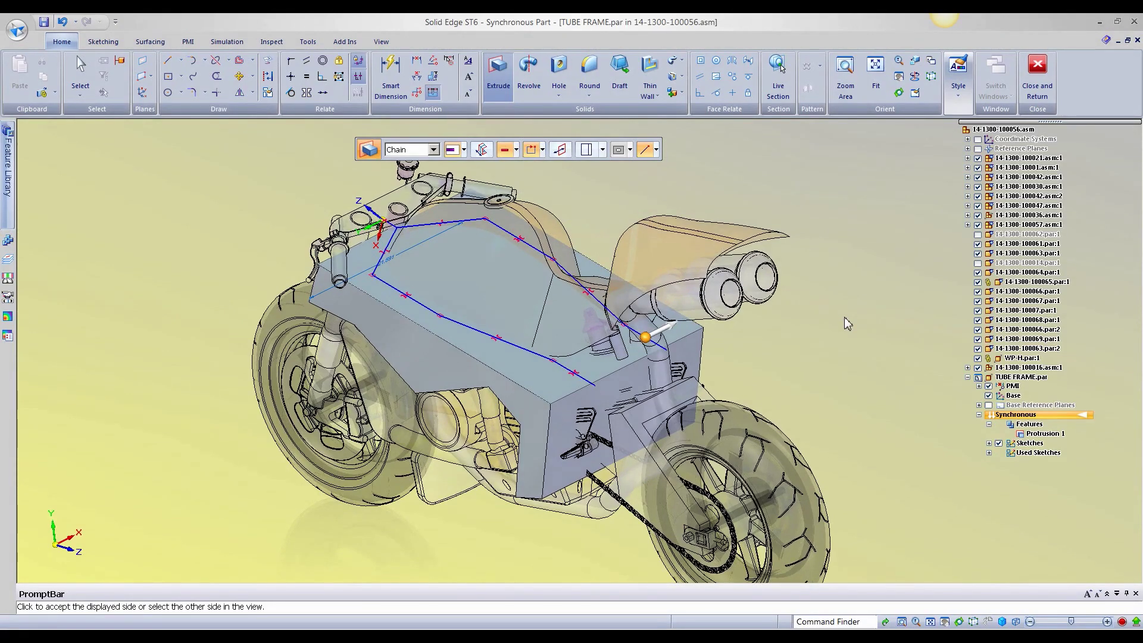
{"action": "scroll", "coordinate": [844, 317], "scroll_direction": "down", "scroll_amount": 3}
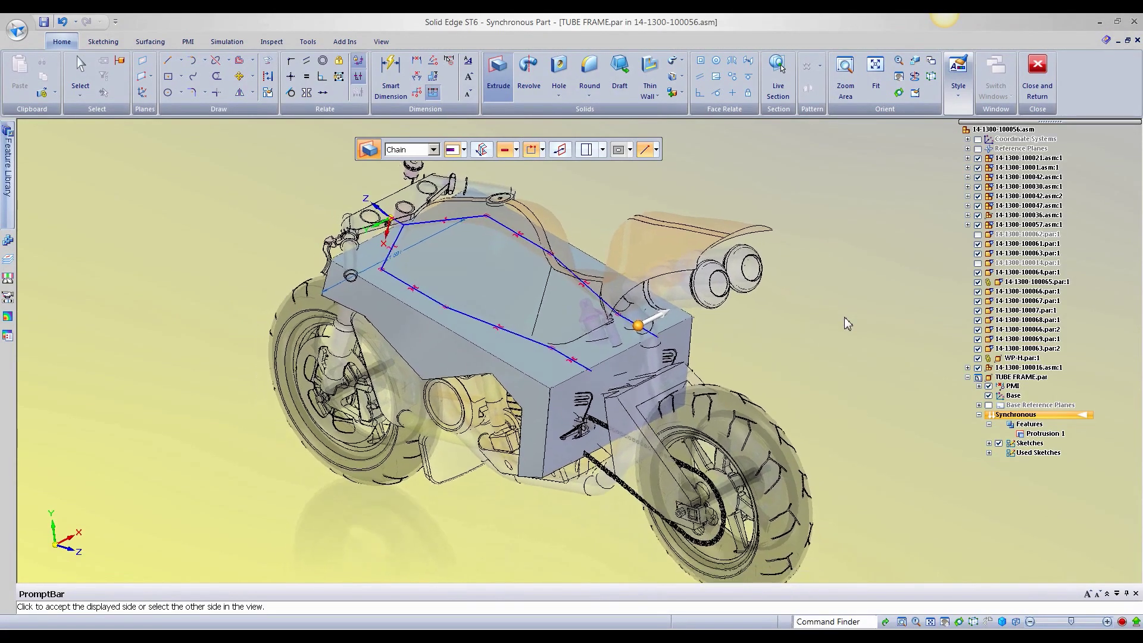
{"action": "left_click", "coordinate": [825, 317]}
{"action": "middle_click_drag", "start_coordinate": [600, 468], "coordinate": [507, 442]}
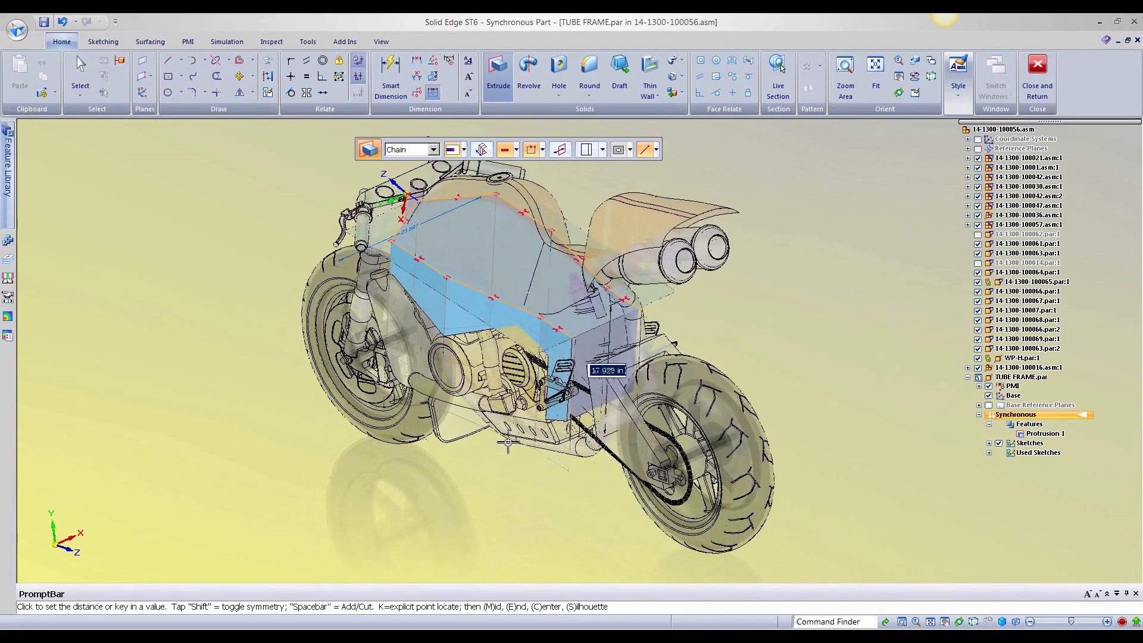
{"action": "left_click", "coordinate": [500, 459]}
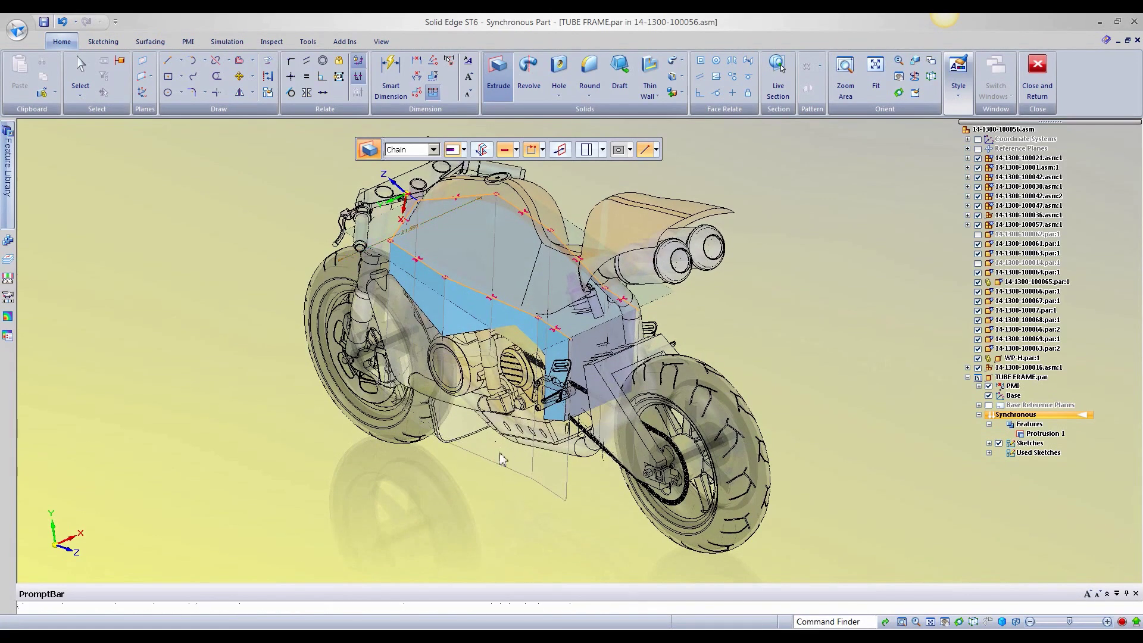
Hide the surrounding motorcycle assembly components so that only the tube frame solid is displayed
{"action": "middle_click_drag", "start_coordinate": [497, 458], "coordinate": [229, 239]}
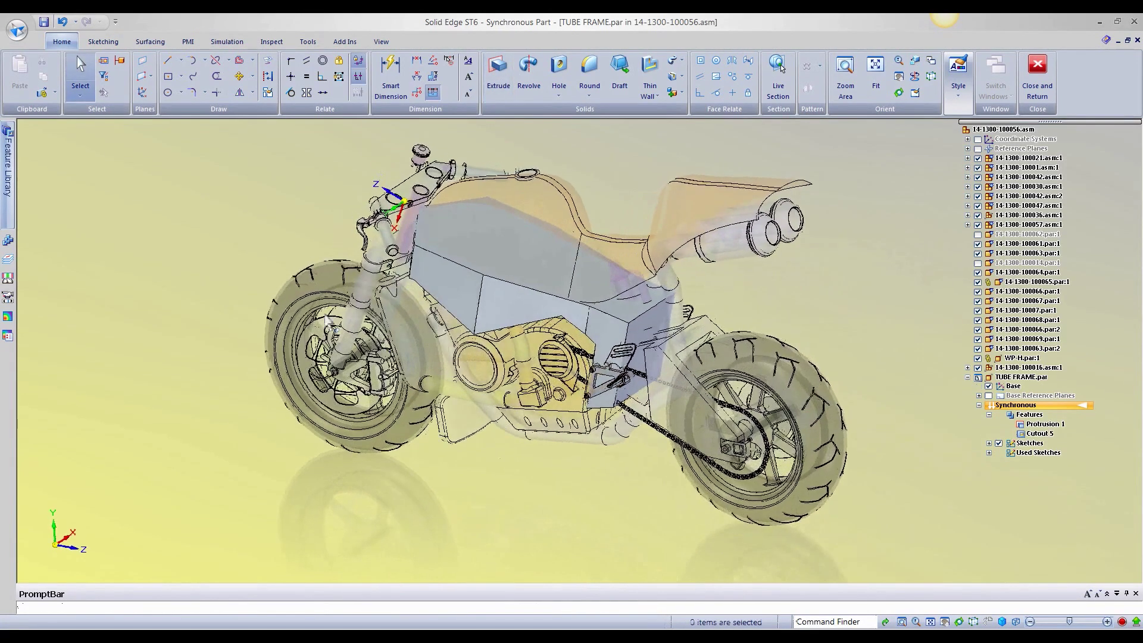
{"action": "right_click", "coordinate": [231, 244]}
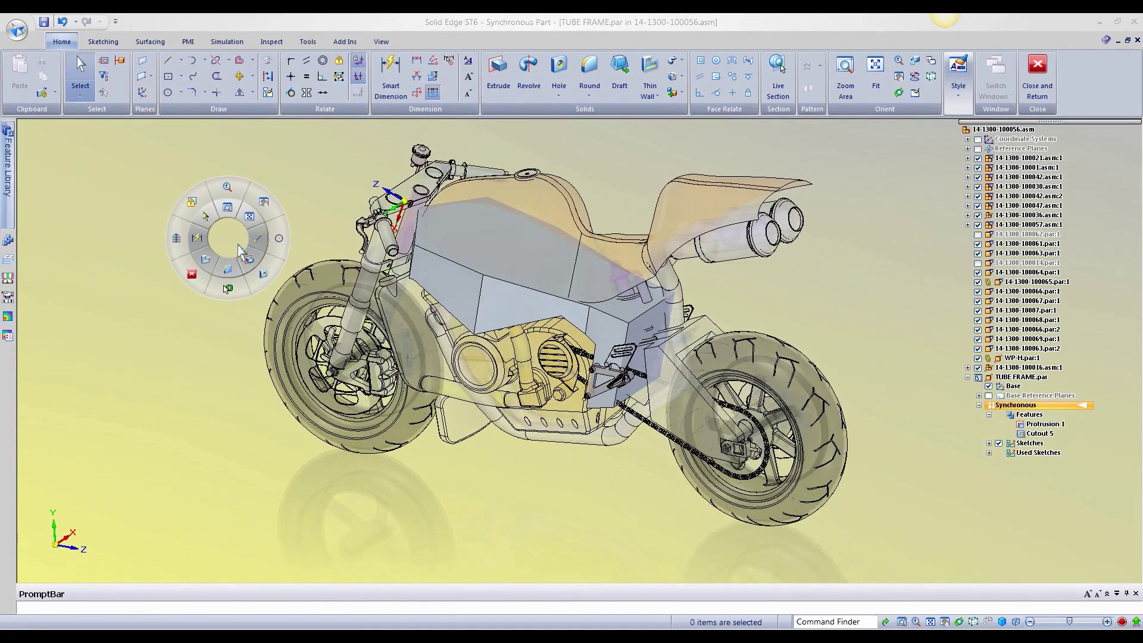
{"action": "left_click", "coordinate": [179, 244]}
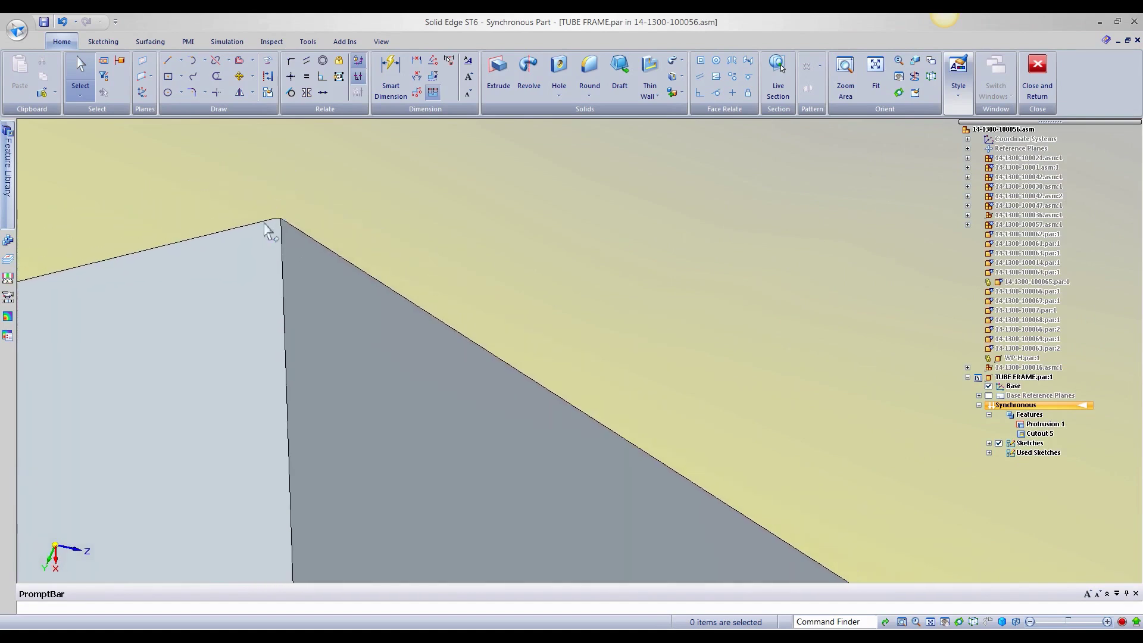
Select the long narrow face adjoining the mismatched corner and place the steering wheel on the short edge at its far end
{"action": "middle_click_drag", "start_coordinate": [288, 226], "coordinate": [320, 439]}
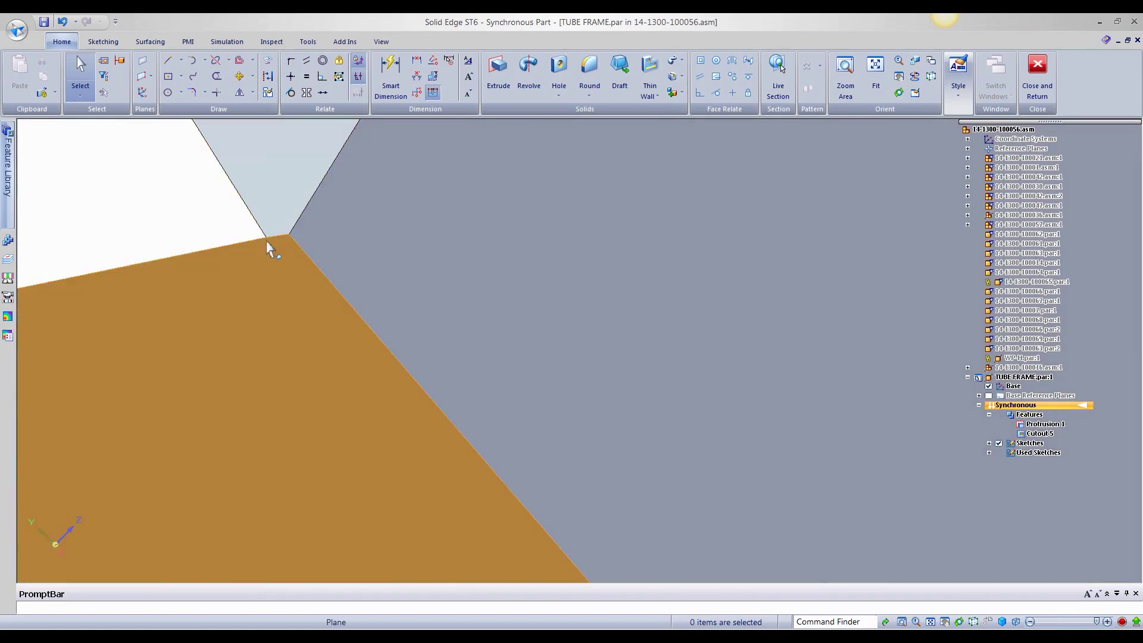
{"action": "scroll", "coordinate": [349, 265], "scroll_direction": "down", "scroll_amount": 8}
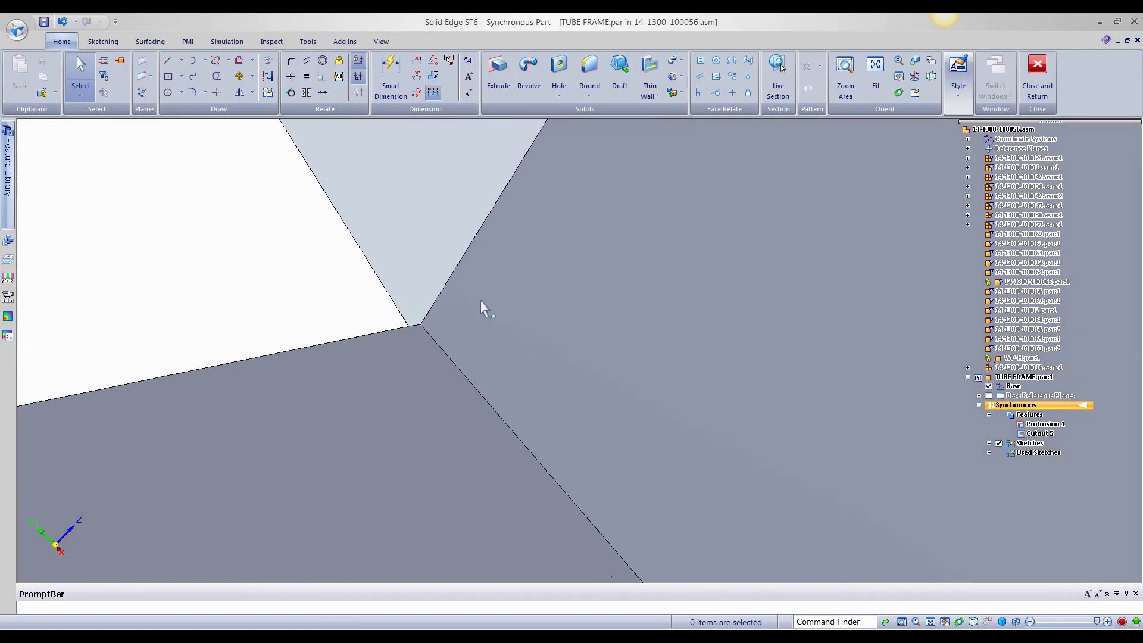
{"action": "scroll", "coordinate": [604, 307], "scroll_direction": "down", "scroll_amount": 5}
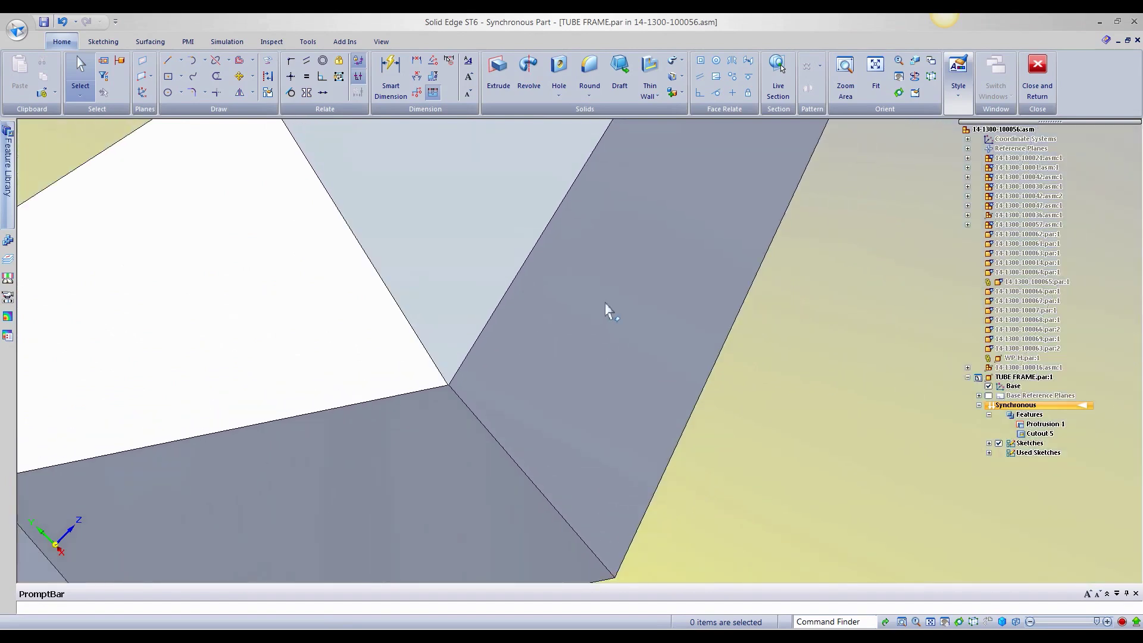
{"action": "scroll", "coordinate": [607, 300], "scroll_direction": "down", "scroll_amount": 3}
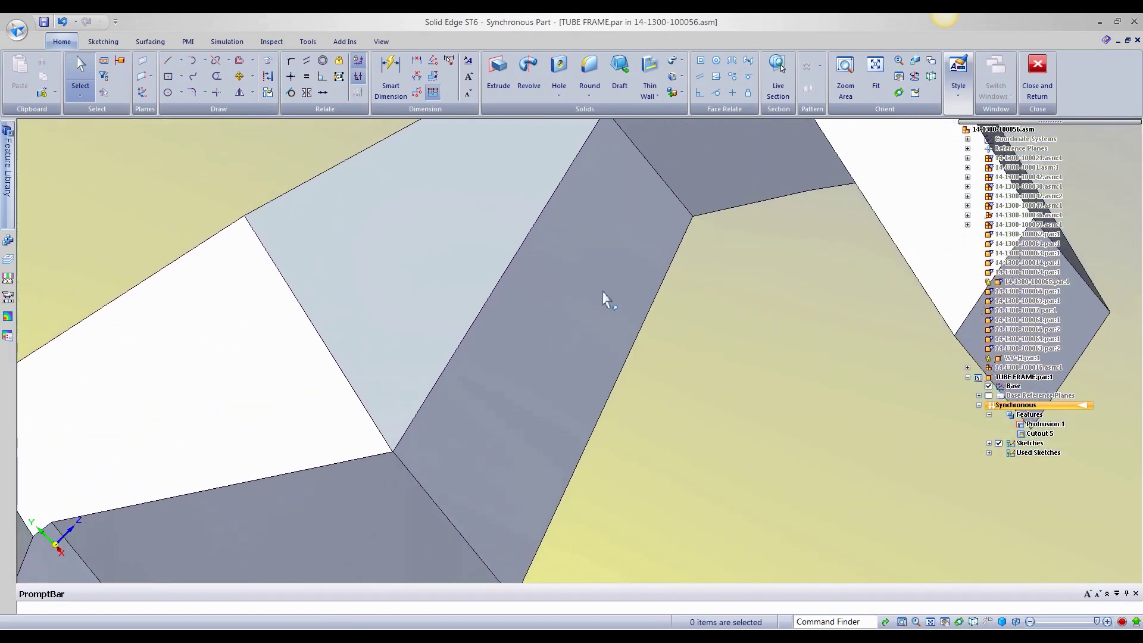
{"action": "left_click", "coordinate": [601, 296]}
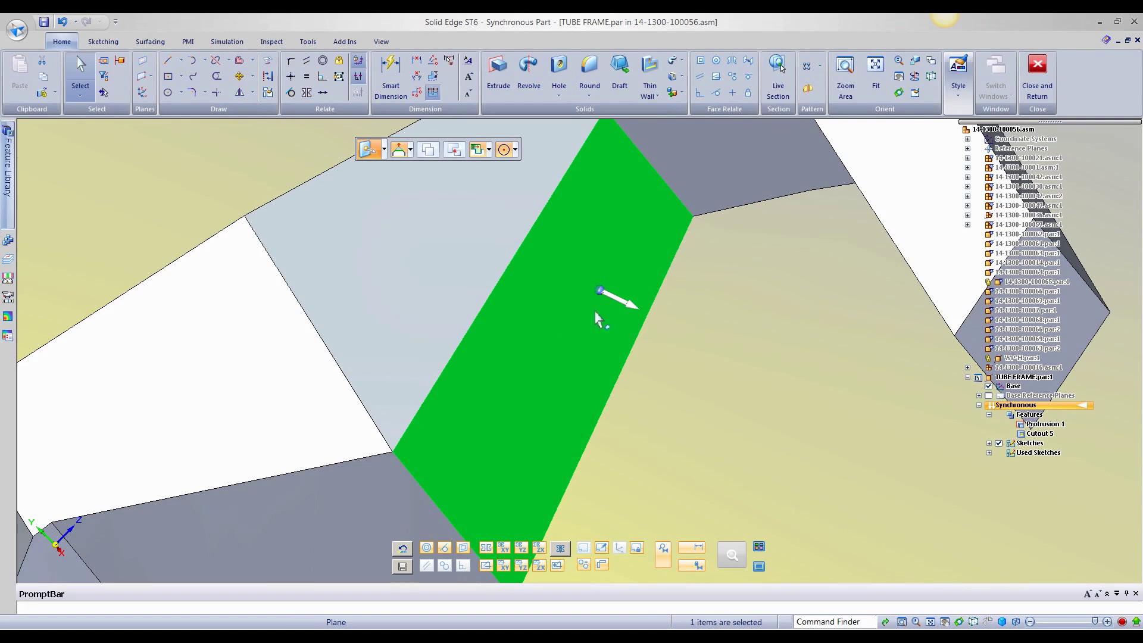
{"action": "left_click", "coordinate": [599, 290]}
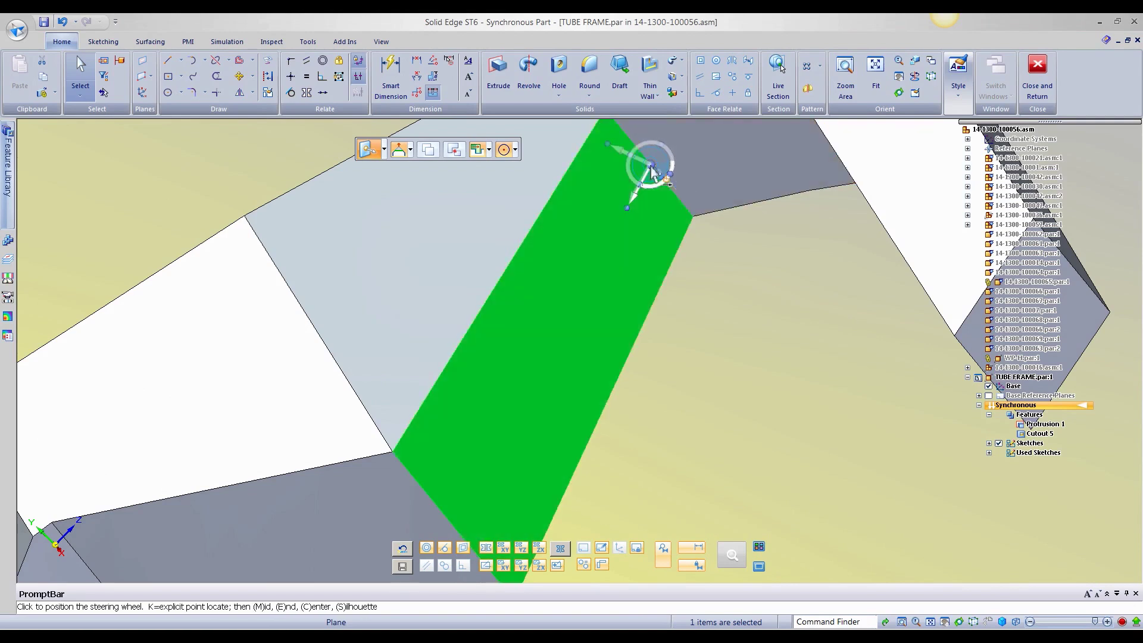
{"action": "left_click", "coordinate": [653, 170]}
Rotate the selected narrow face about the steering wheel edge to the mismatched corner's vertex, with keypoint selection set to All
{"action": "left_click", "coordinate": [656, 191]}
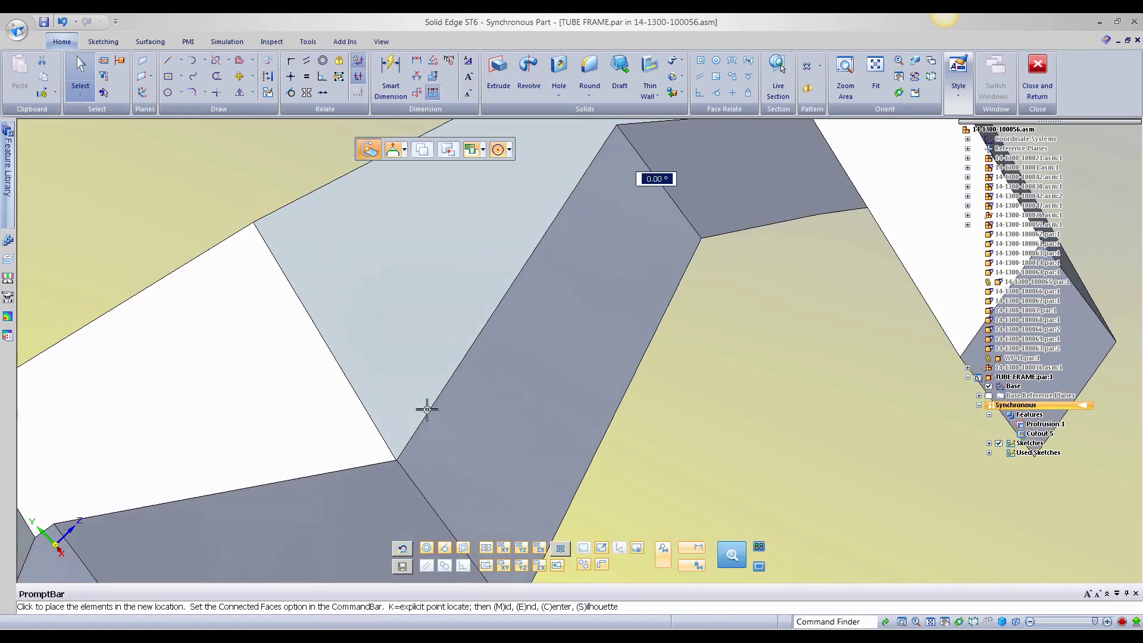
{"action": "middle_click_drag", "start_coordinate": [421, 426], "coordinate": [421, 418]}
{"action": "scroll", "coordinate": [420, 415], "scroll_direction": "up", "scroll_amount": 6}
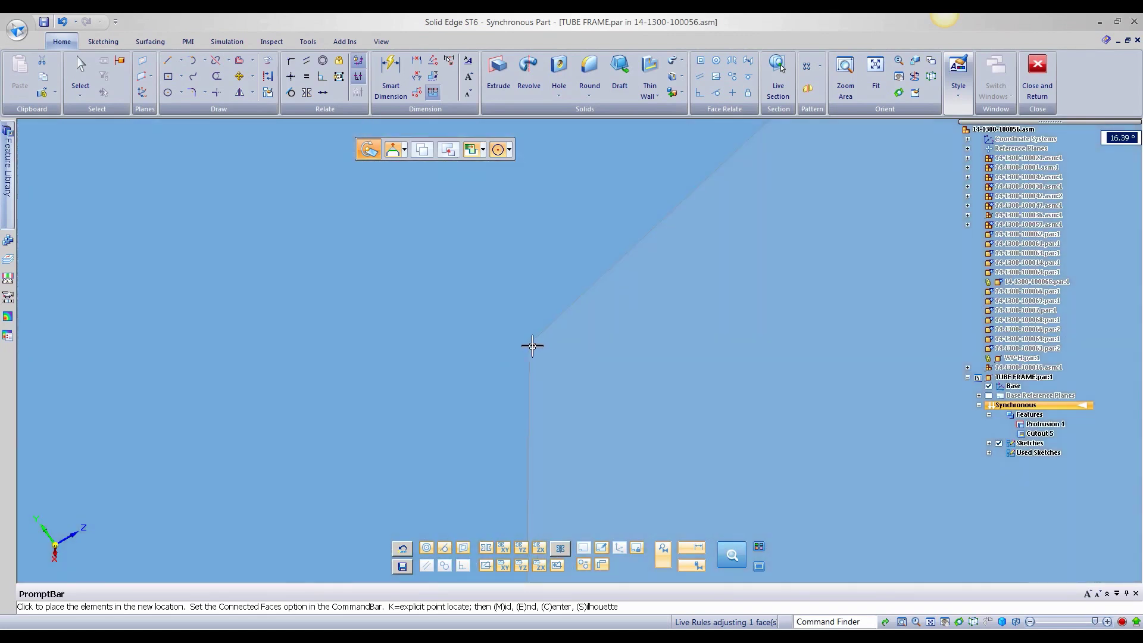
{"action": "left_click", "coordinate": [509, 150]}
{"action": "left_click", "coordinate": [515, 182]}
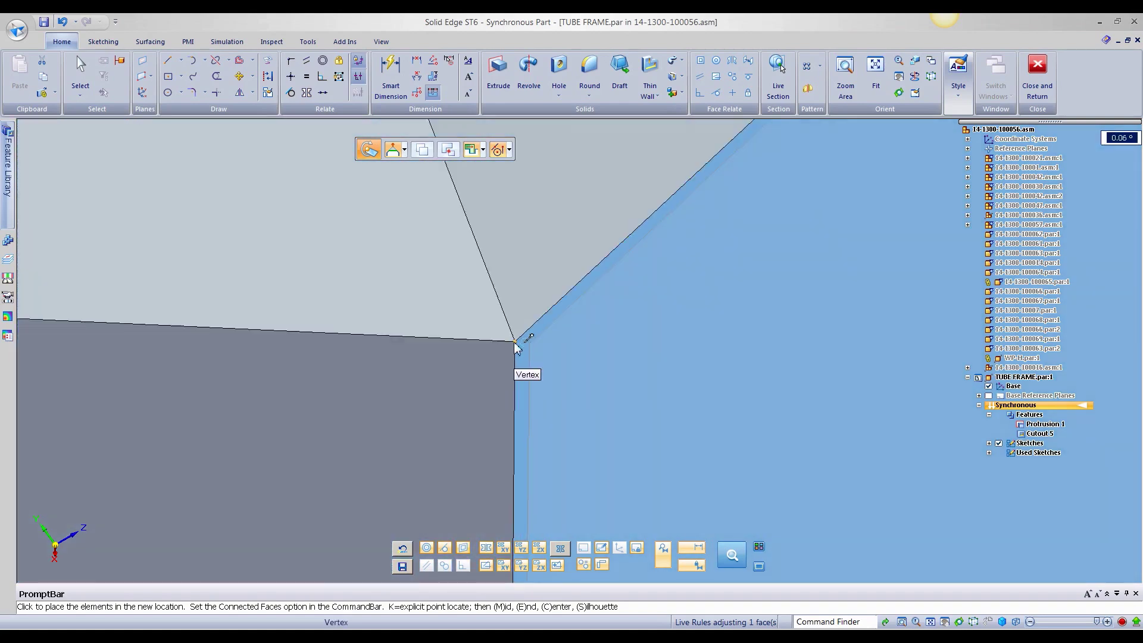
{"action": "left_click", "coordinate": [514, 344]}
{"action": "scroll", "coordinate": [572, 350], "scroll_direction": "up", "scroll_amount": 3}
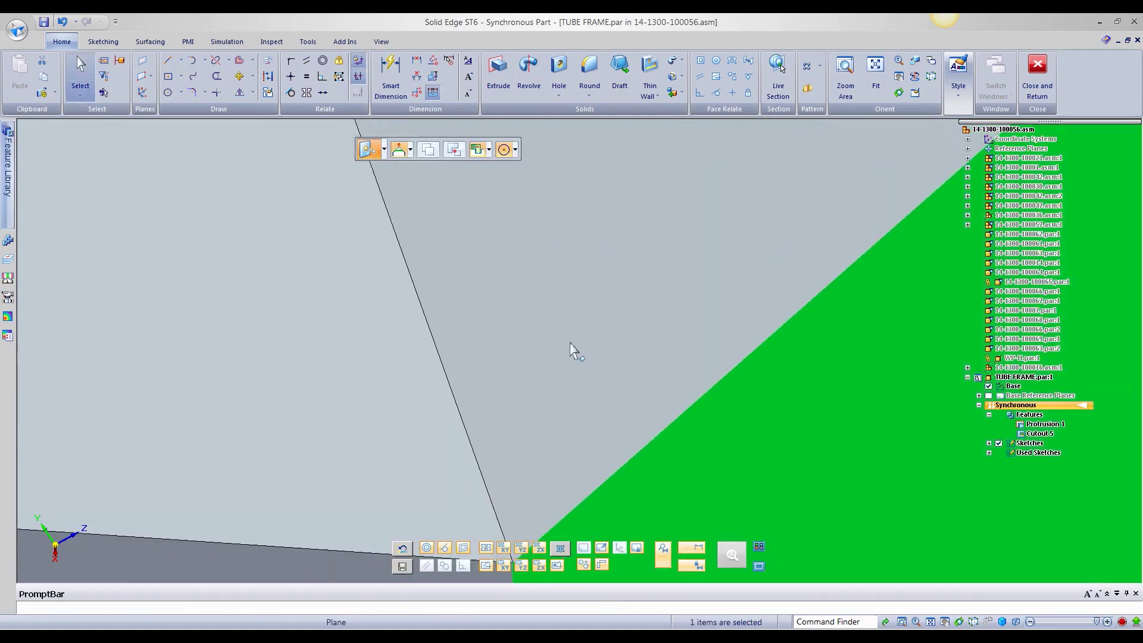
{"action": "scroll", "coordinate": [575, 345], "scroll_direction": "down", "scroll_amount": 5}
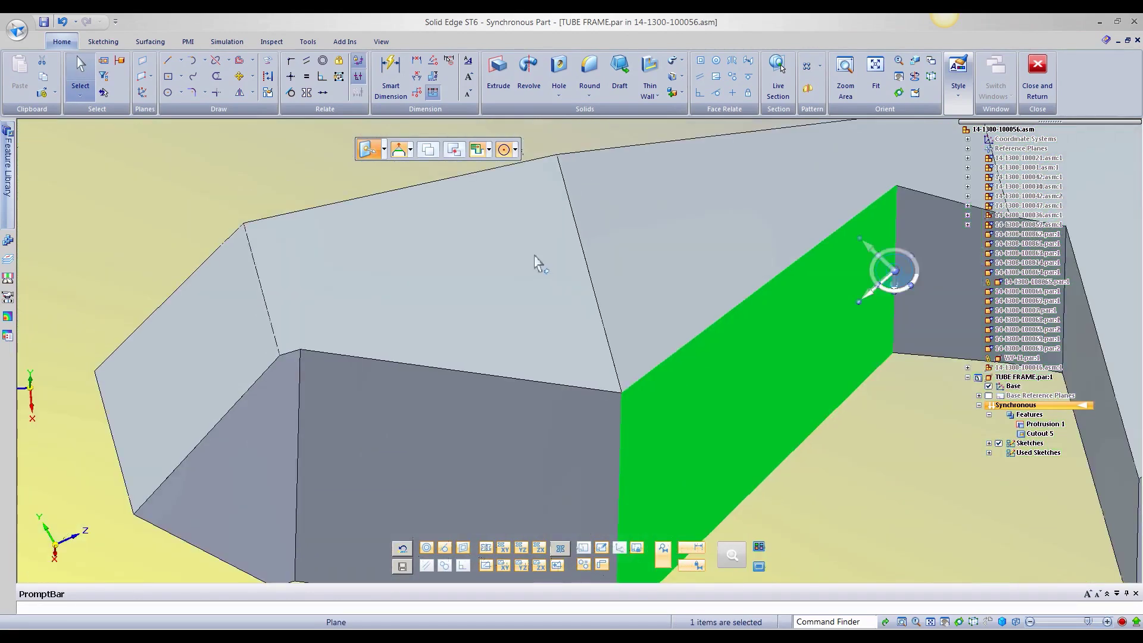
Rotate the adjacent outer face about the edge it shares with the adjusted face to the neighbouring corner vertex, using All keypoints
{"action": "middle_click_drag", "start_coordinate": [495, 324], "coordinate": [405, 307]}
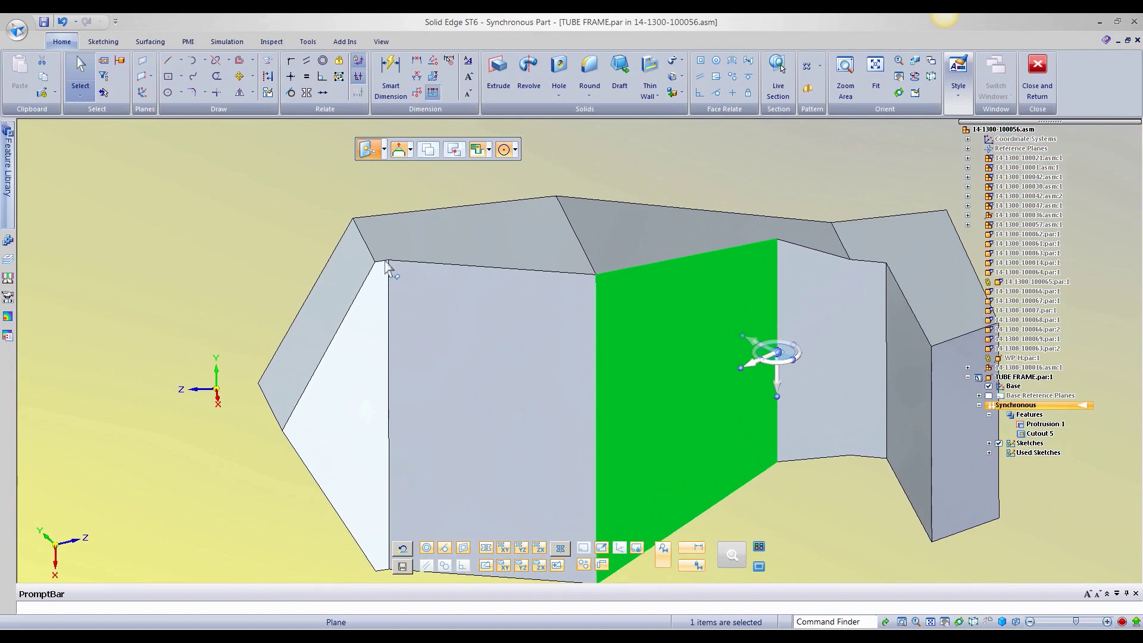
{"action": "left_click", "coordinate": [483, 317]}
{"action": "left_click", "coordinate": [482, 316]}
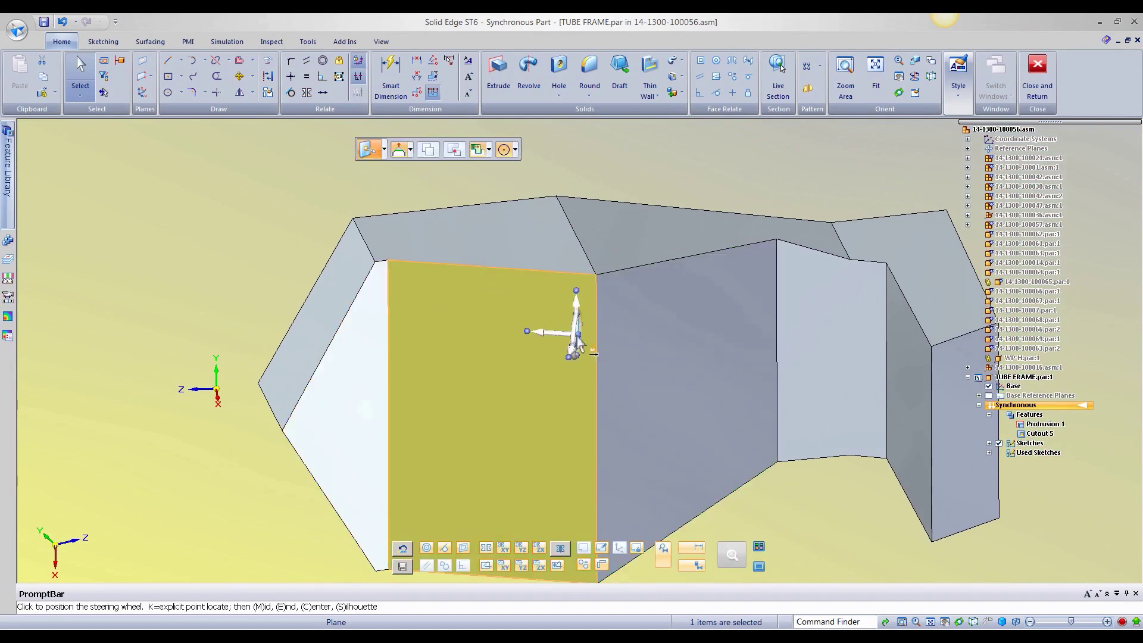
{"action": "left_click", "coordinate": [593, 344]}
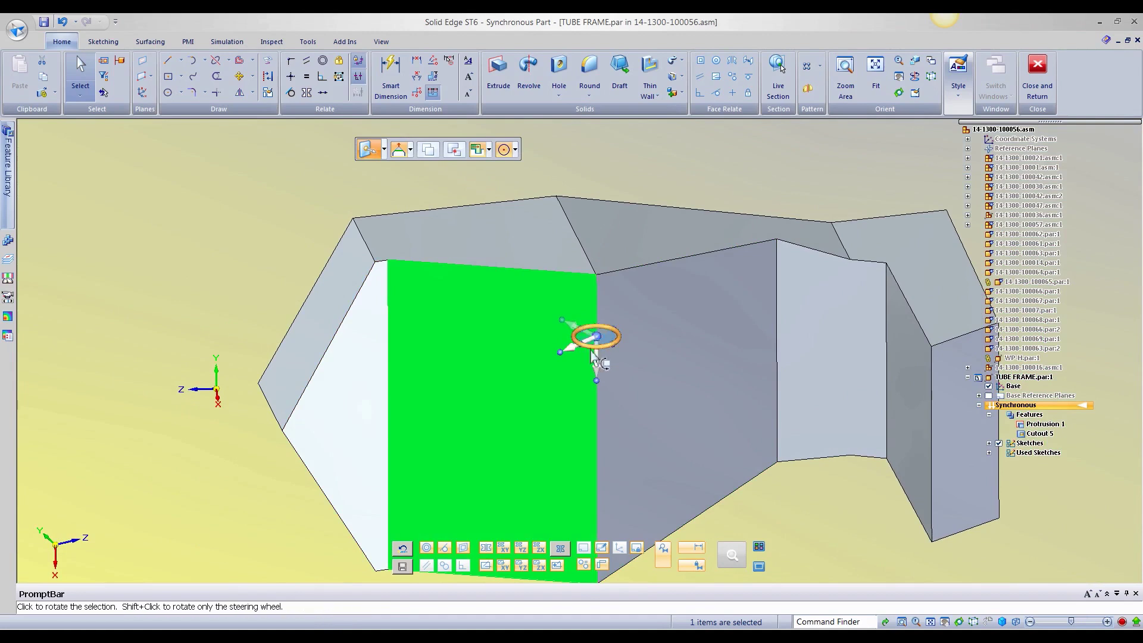
{"action": "left_click", "coordinate": [591, 349]}
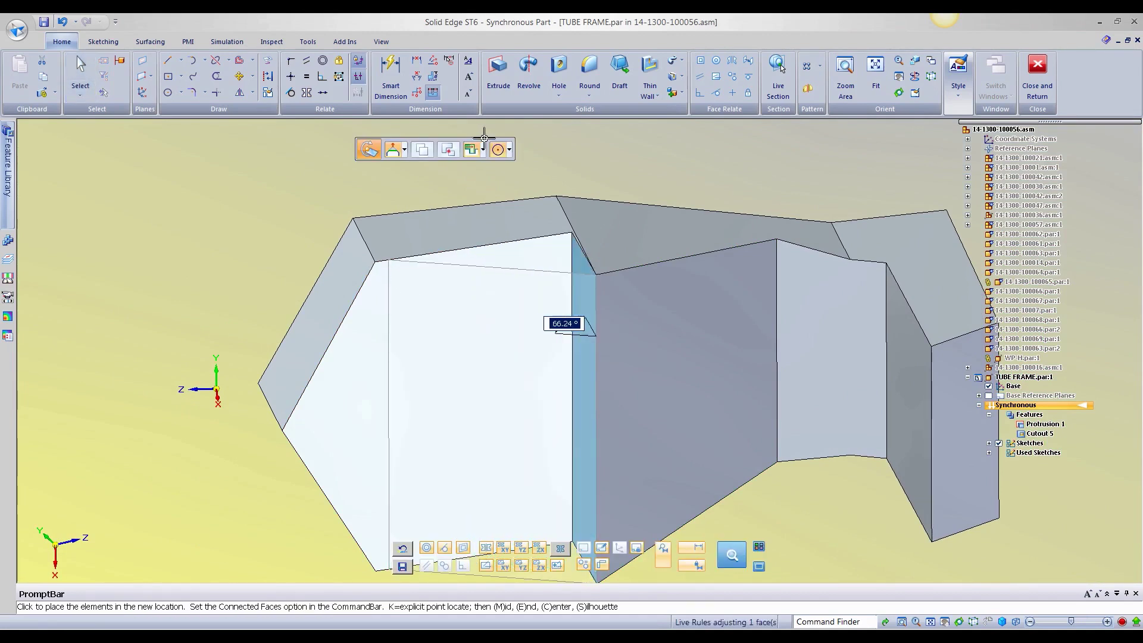
{"action": "left_click", "coordinate": [509, 150]}
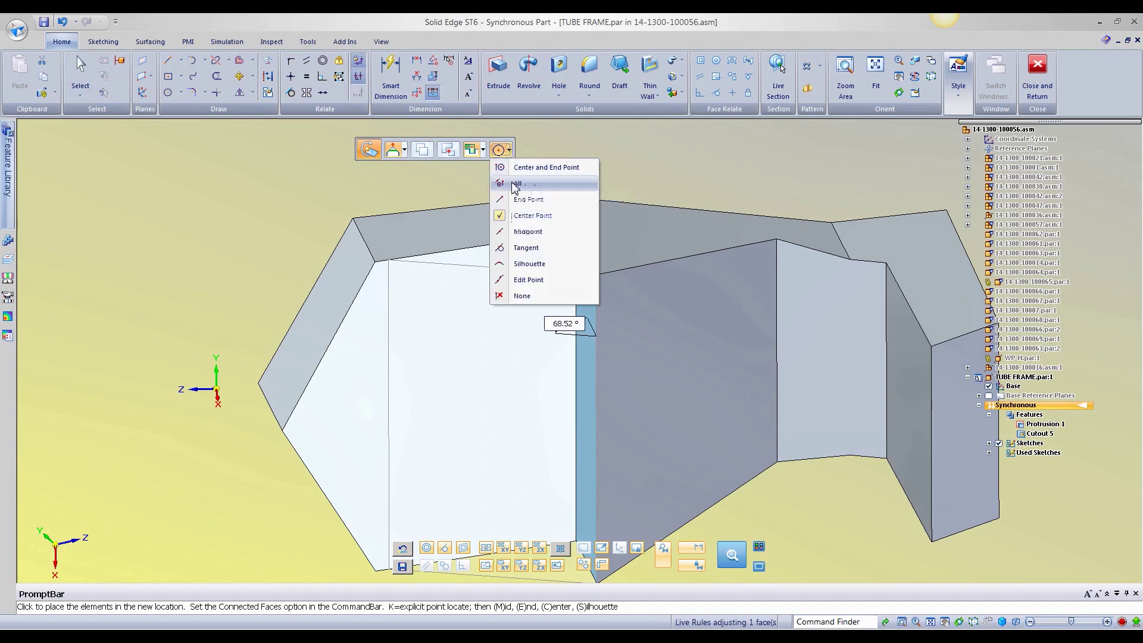
{"action": "left_click", "coordinate": [516, 185]}
{"action": "left_click", "coordinate": [375, 262]}
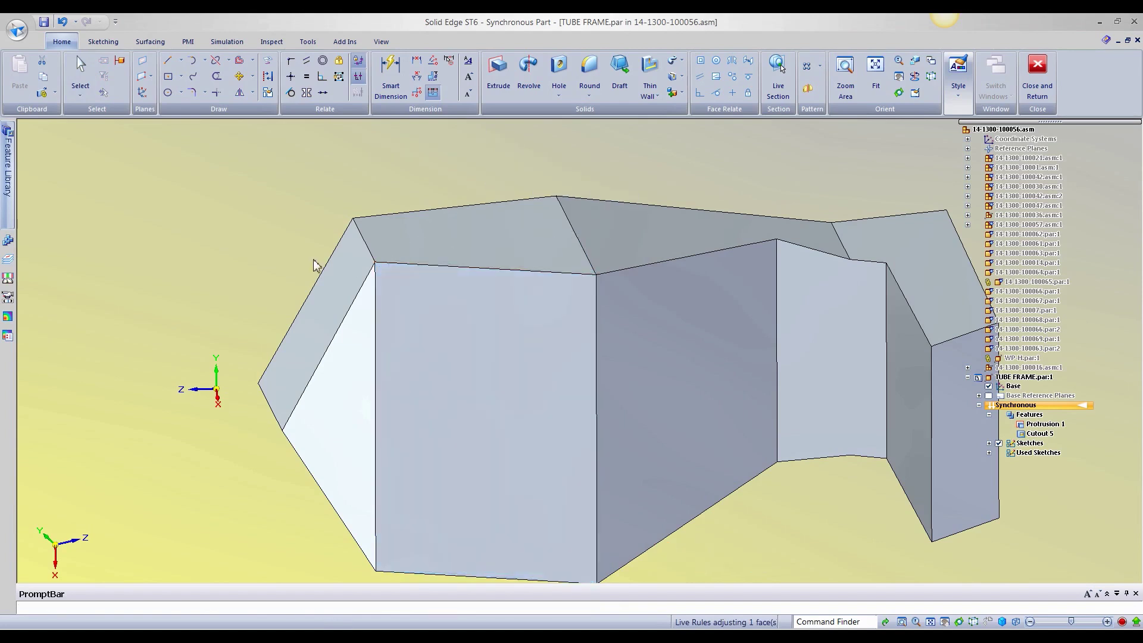
{"action": "key", "text": "Escape"}
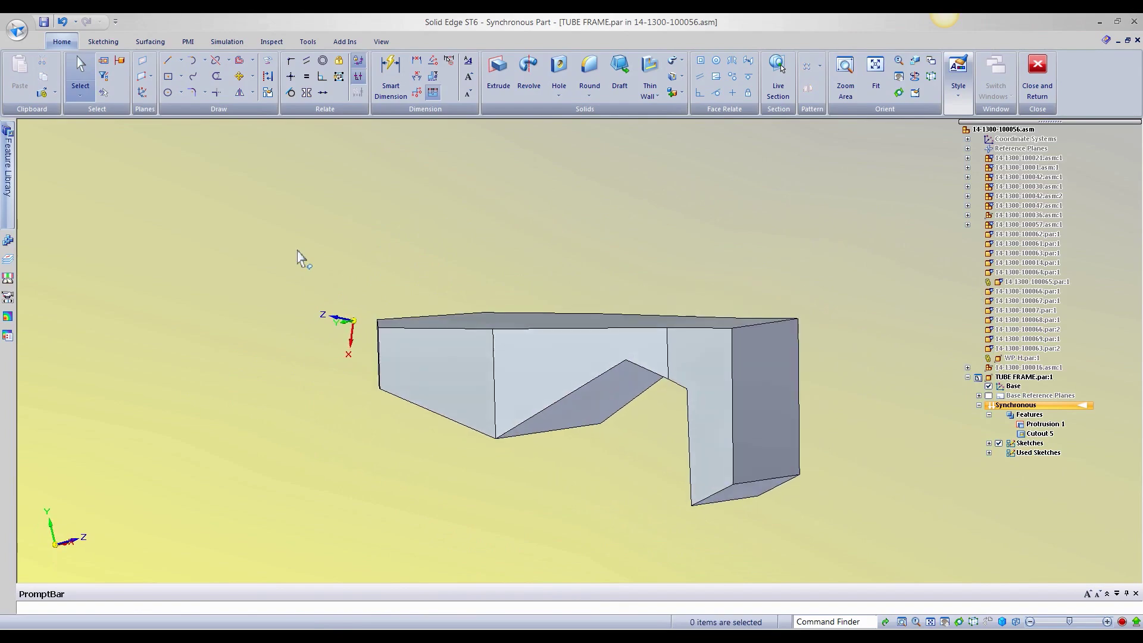
Redisplay the surrounding motorcycle assembly components around the tube frame solid
{"action": "right_click", "coordinate": [291, 226]}
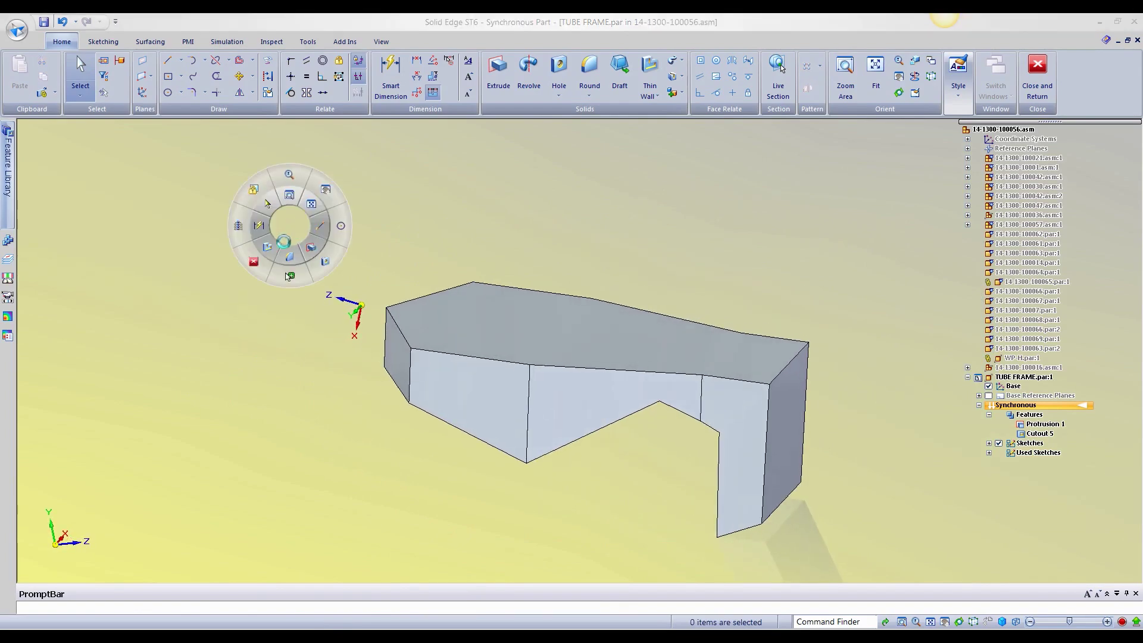
{"action": "left_click", "coordinate": [241, 236]}
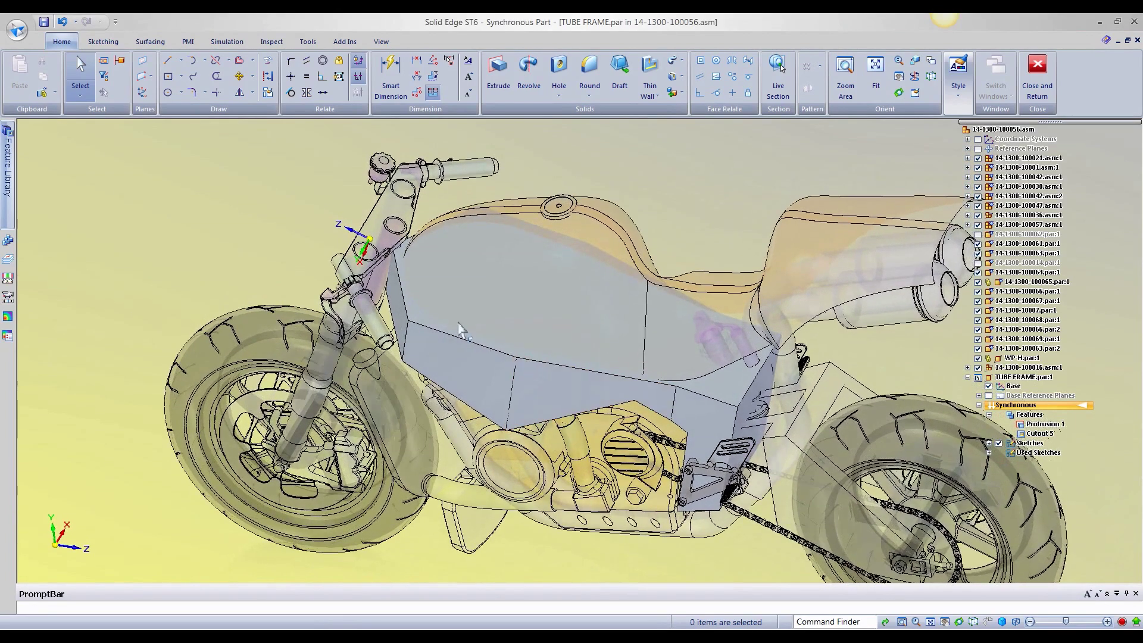
{"action": "middle_click_drag", "start_coordinate": [459, 328], "coordinate": [450, 340]}
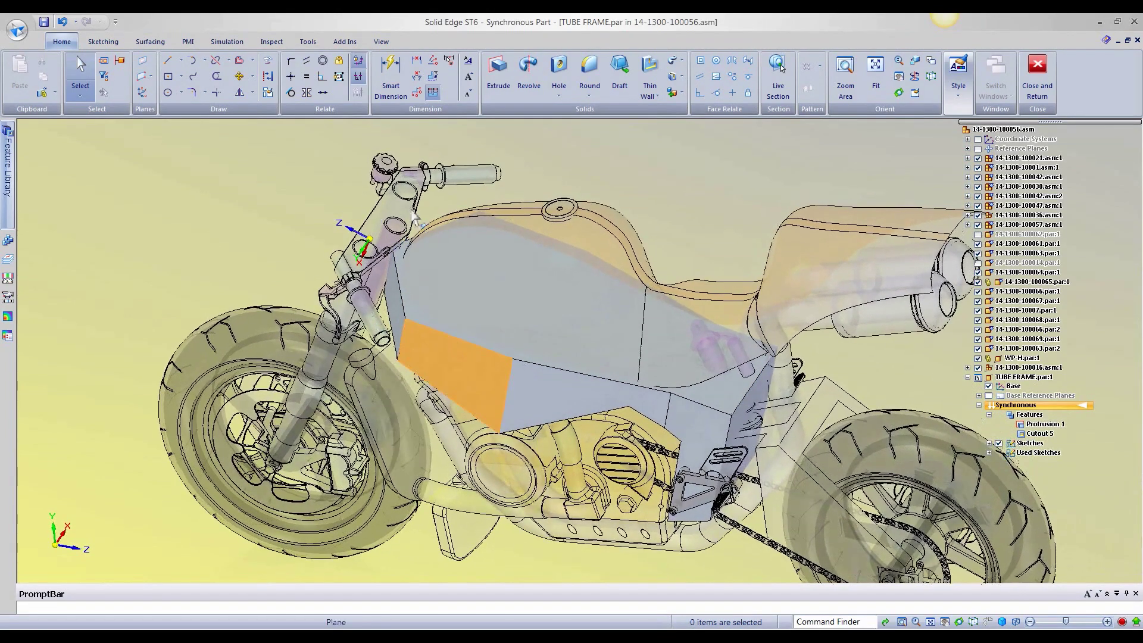
Round the front corner edges of the tube frame solid with a 7 in radius
{"action": "right_click", "coordinate": [264, 192]}
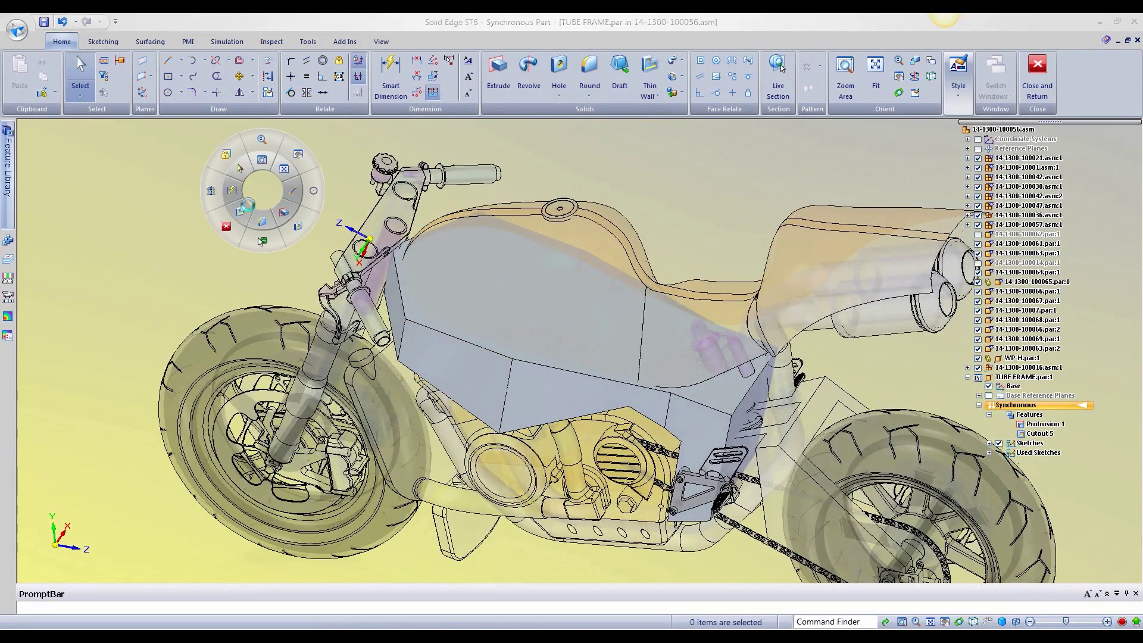
{"action": "left_click", "coordinate": [265, 215]}
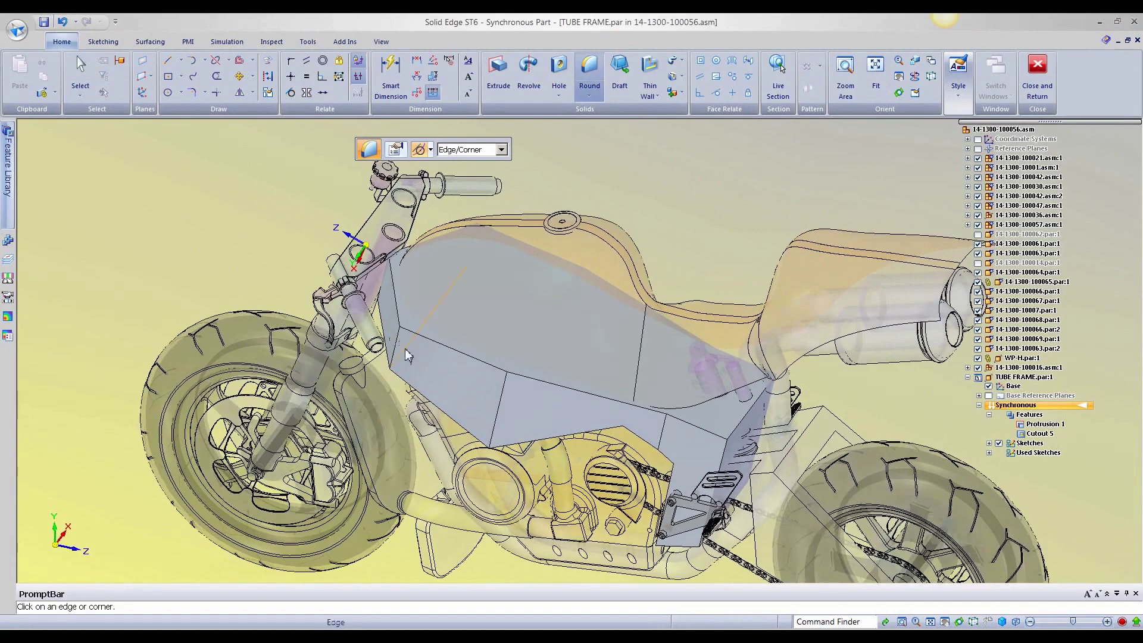
{"action": "middle_click_drag", "start_coordinate": [417, 248], "coordinate": [435, 239]}
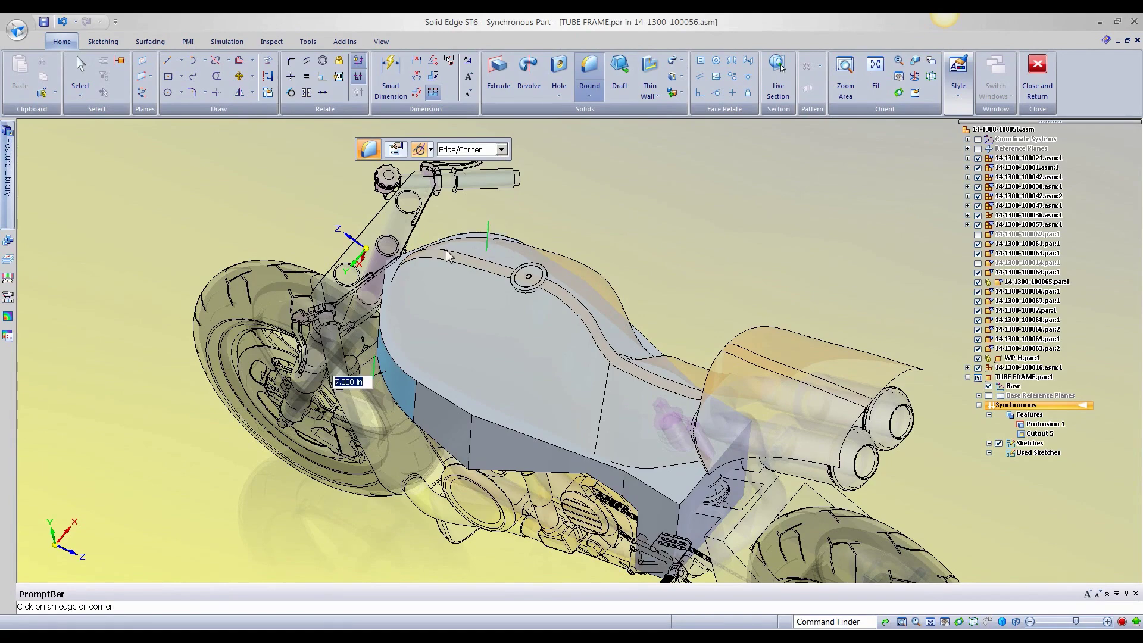
{"action": "middle_click_drag", "start_coordinate": [449, 256], "coordinate": [387, 417]}
{"action": "scroll", "coordinate": [421, 361], "scroll_direction": "up", "scroll_amount": 2}
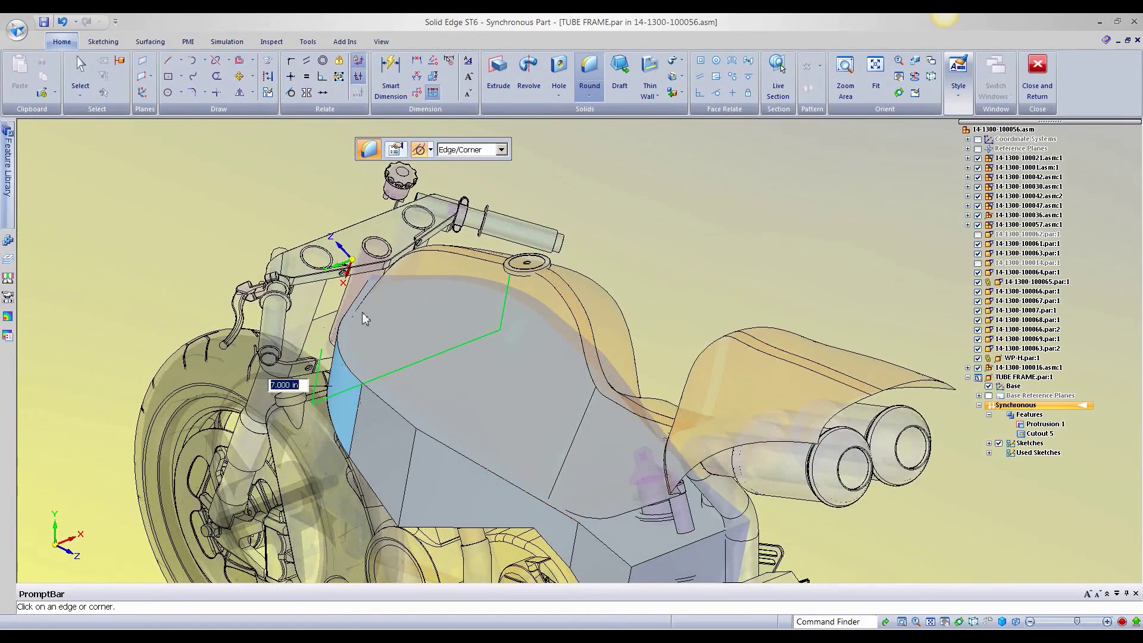
{"action": "middle_click_drag", "start_coordinate": [379, 380], "coordinate": [433, 382]}
{"action": "scroll", "coordinate": [435, 382], "scroll_direction": "down", "scroll_amount": 3}
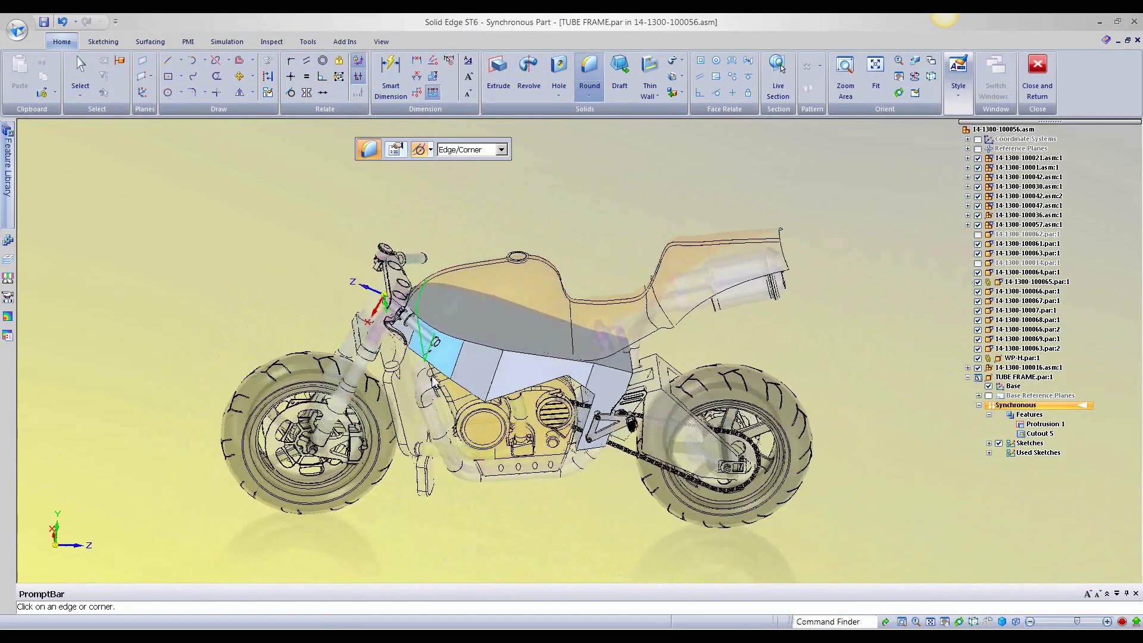
{"action": "middle_click_drag", "start_coordinate": [432, 378], "coordinate": [428, 377]}
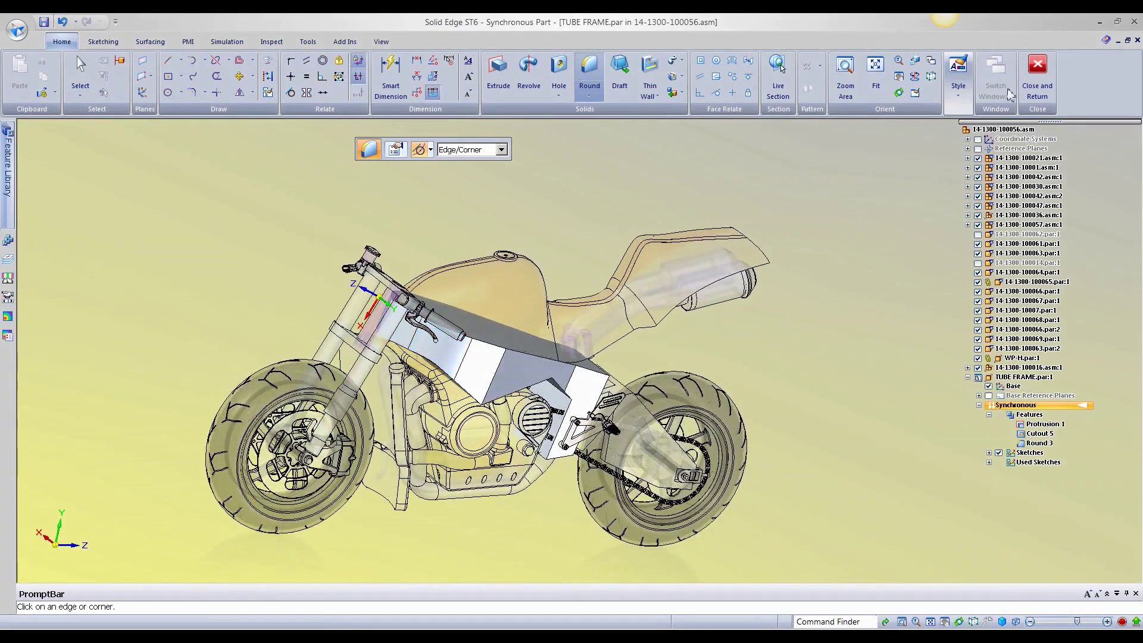
Close the tube frame part, return to the motorcycle assembly, and enter the Frame Design environment
{"action": "left_click", "coordinate": [1048, 71]}
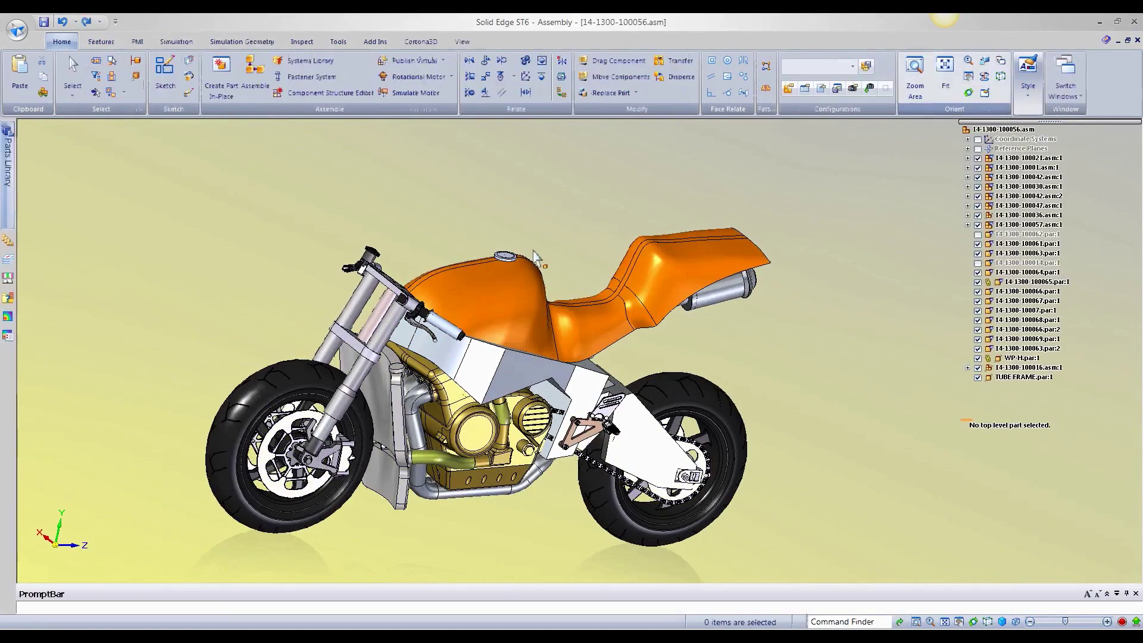
{"action": "middle_click_drag", "start_coordinate": [532, 251], "coordinate": [296, 182]}
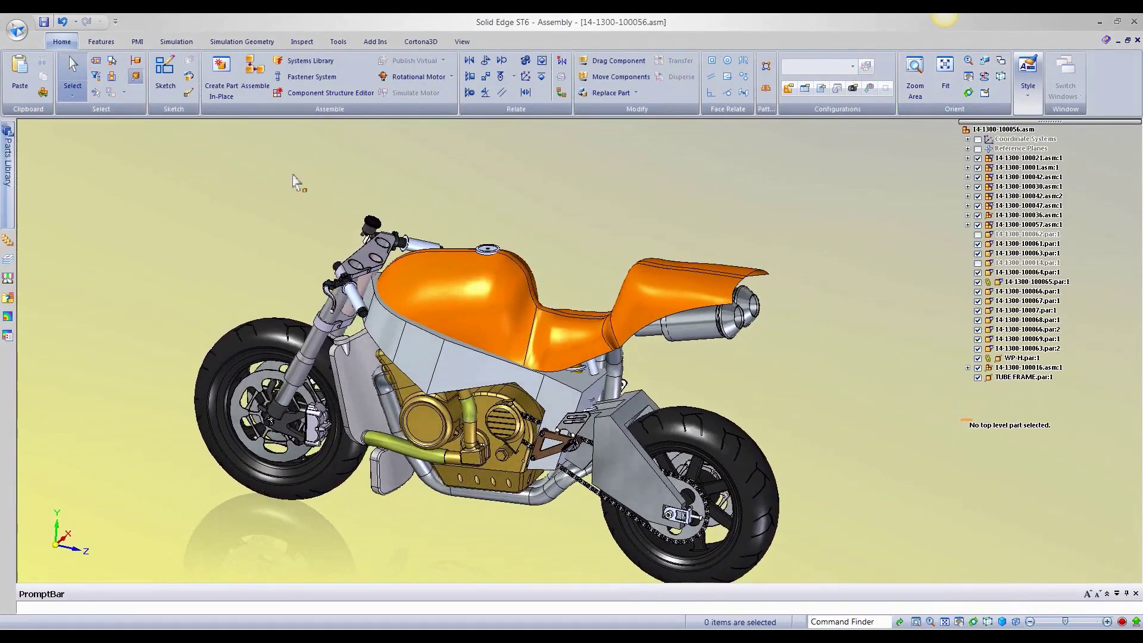
{"action": "left_click", "coordinate": [338, 41]}
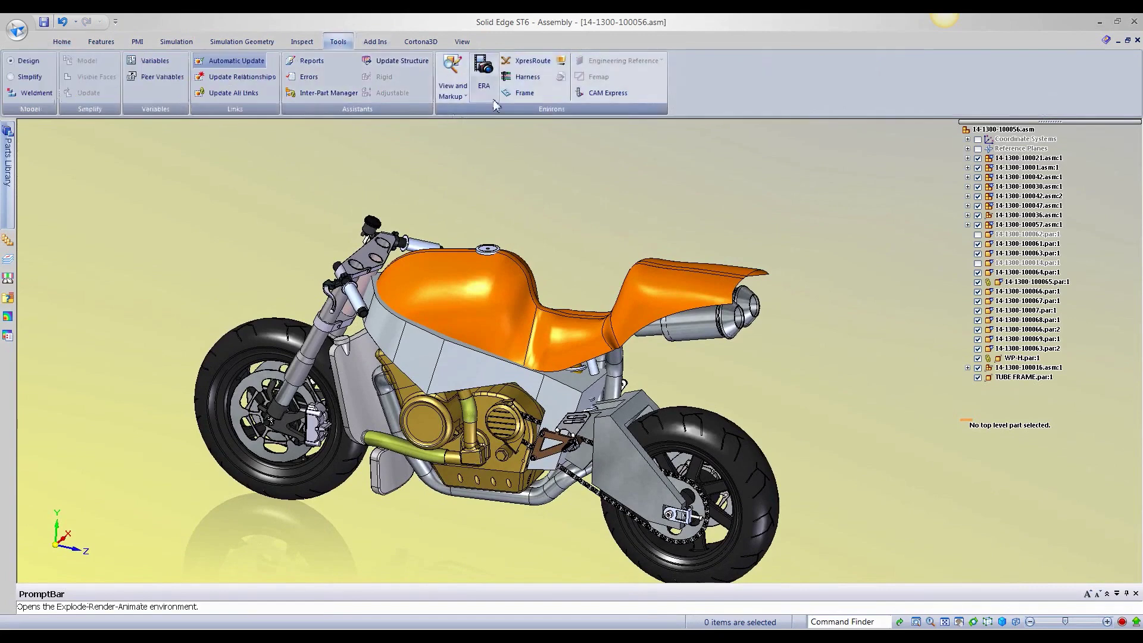
{"action": "left_click", "coordinate": [515, 93]}
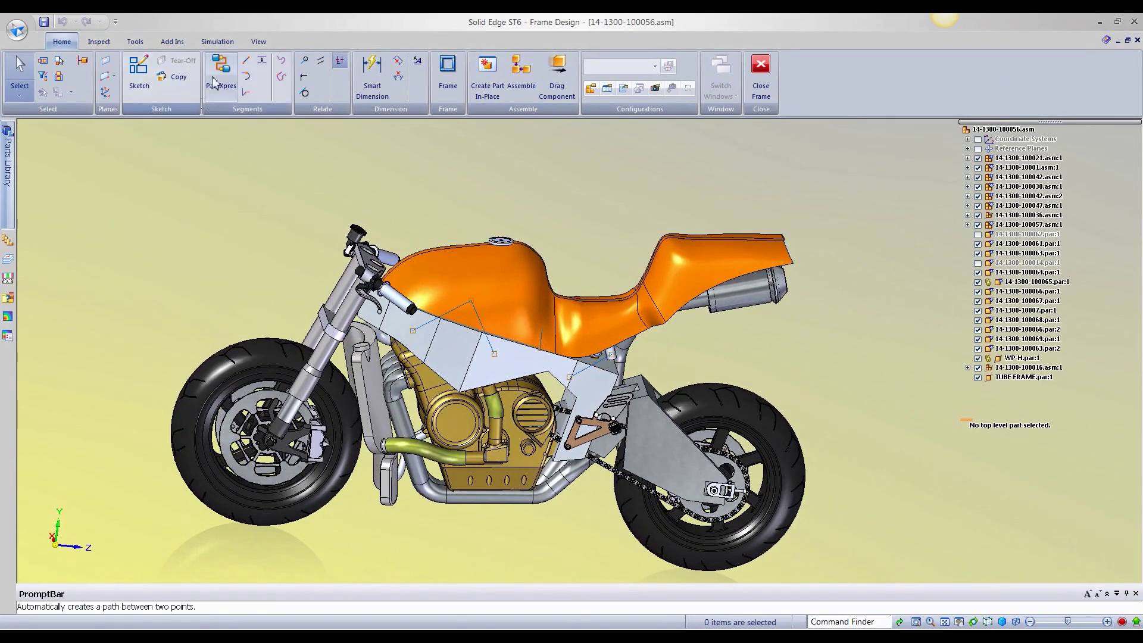
With End Point keypoints, draw a line segment from the side panel's lower front corner up to the top end of the next vertical edge
{"action": "left_click", "coordinate": [244, 62]}
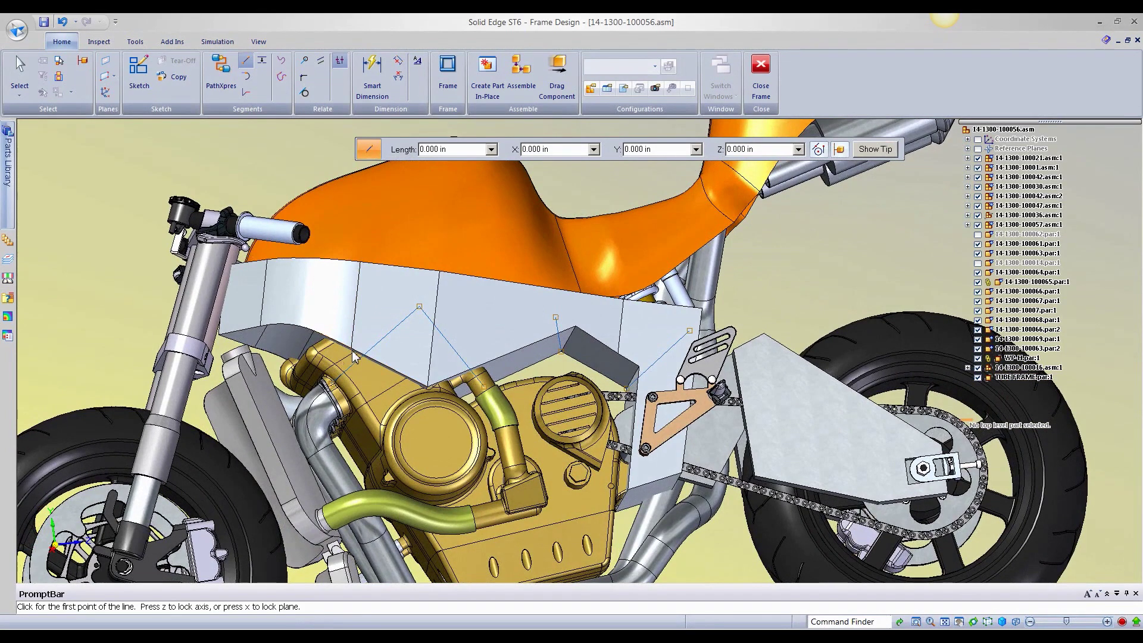
{"action": "left_click", "coordinate": [818, 150]}
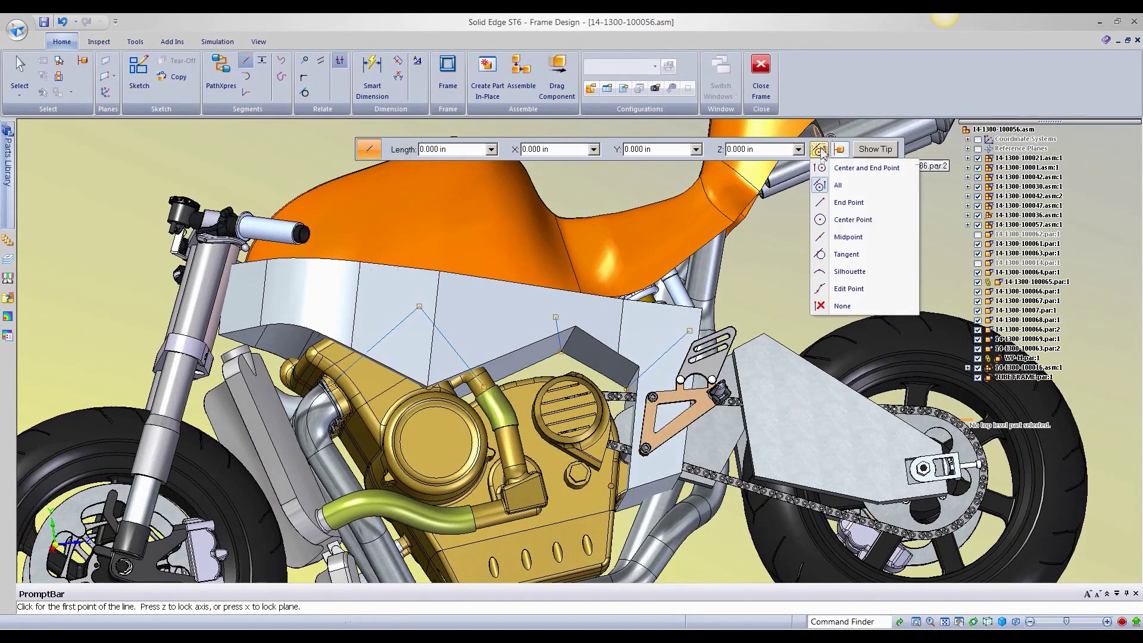
{"action": "left_click", "coordinate": [842, 205]}
{"action": "scroll", "coordinate": [356, 329], "scroll_direction": "up", "scroll_amount": 3}
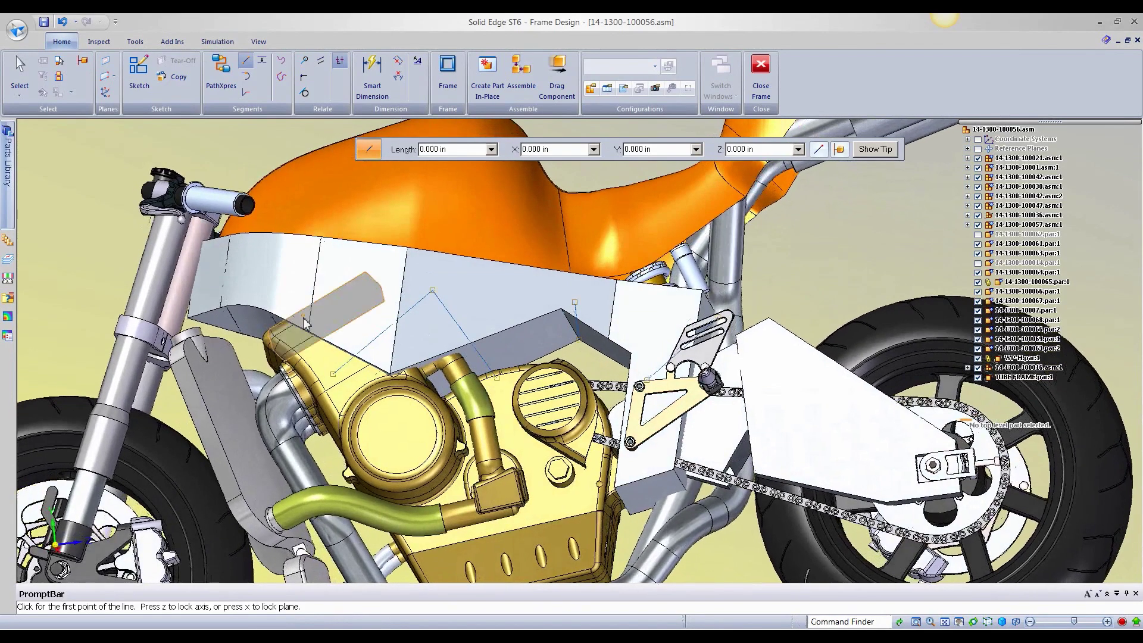
{"action": "left_click", "coordinate": [316, 339]}
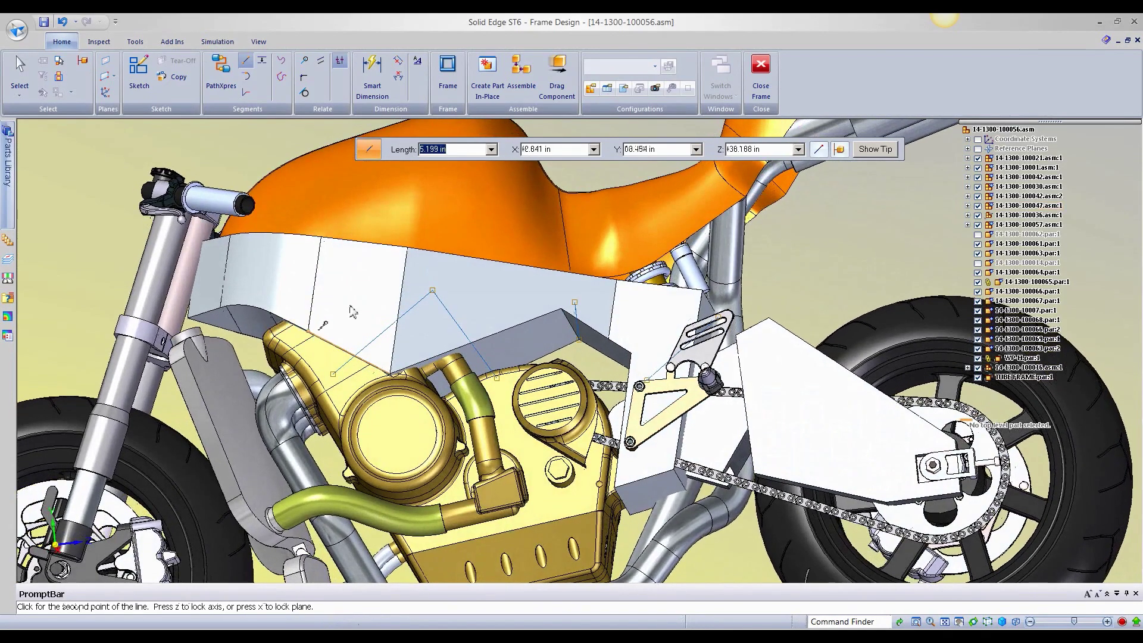
{"action": "left_click", "coordinate": [409, 250]}
{"action": "mouse_move", "coordinate": [489, 341]}
{"action": "middle_mouse_down"}
{"action": "mouse_move", "coordinate": [498, 350]}
{"action": "mouse_move", "coordinate": [486, 372]}
{"action": "mouse_move", "coordinate": [494, 365]}
{"action": "middle_mouse_up"}
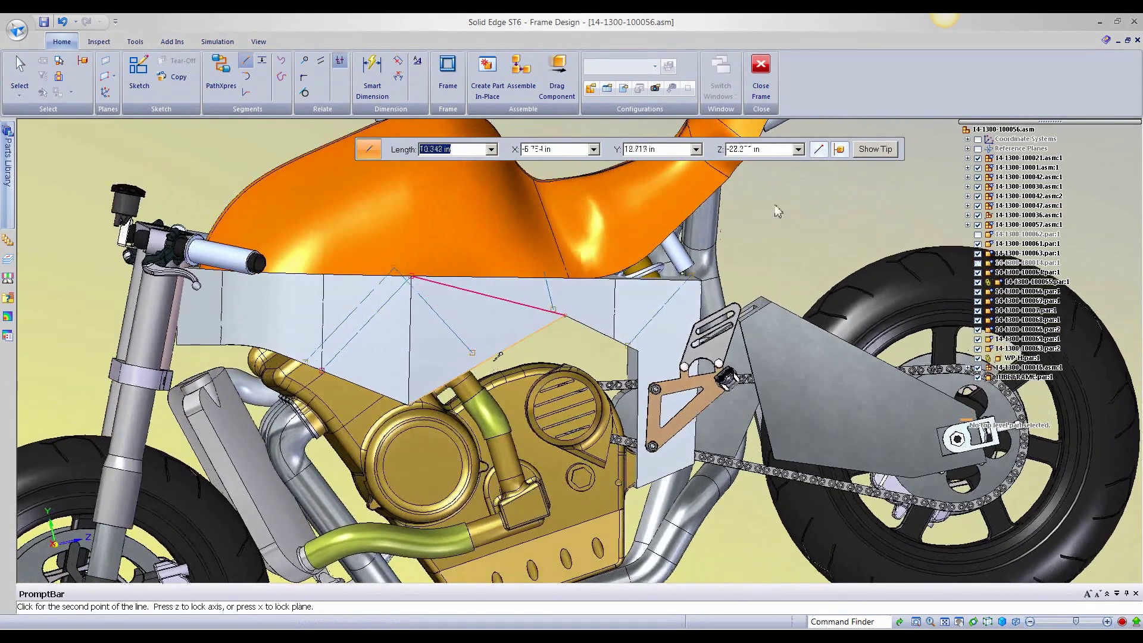
Continue the path from the upper vertex down to the midpoint of the sloping lower edge using the Midpoint keypoint, and end the chain
{"action": "left_click", "coordinate": [815, 152]}
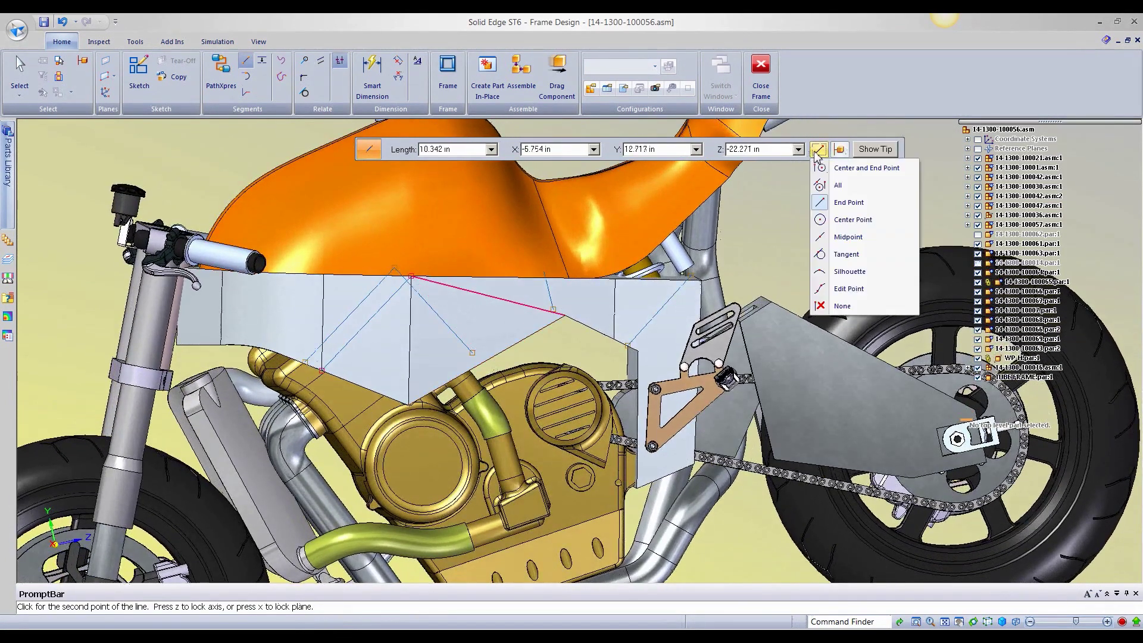
{"action": "left_click", "coordinate": [825, 241]}
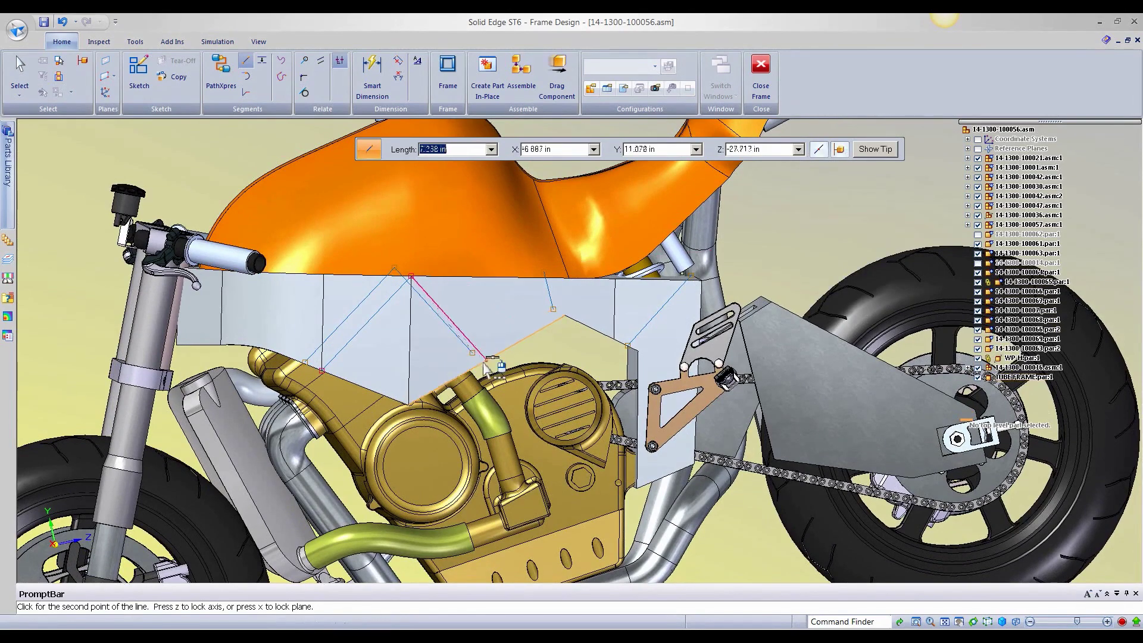
{"action": "right_click", "coordinate": [577, 338]}
{"action": "middle_click_drag", "start_coordinate": [502, 345], "coordinate": [603, 318]}
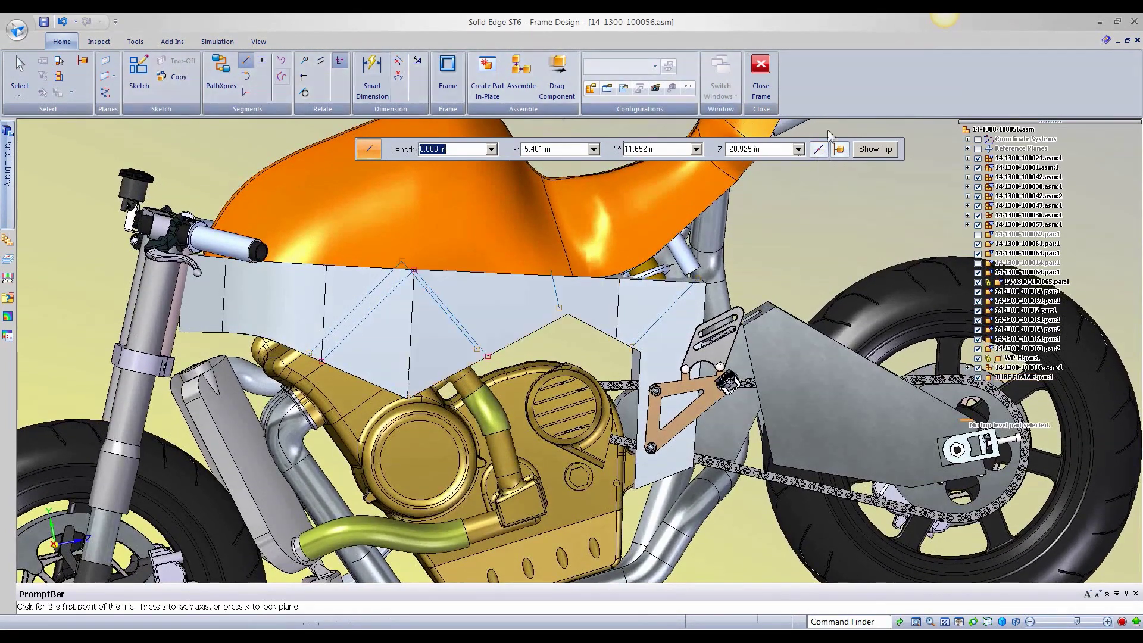
With keypoints set to All, draw a short line segment between the apex of the panel's lower notch and its upper edge
{"action": "left_click", "coordinate": [819, 148]}
{"action": "left_click", "coordinate": [838, 186]}
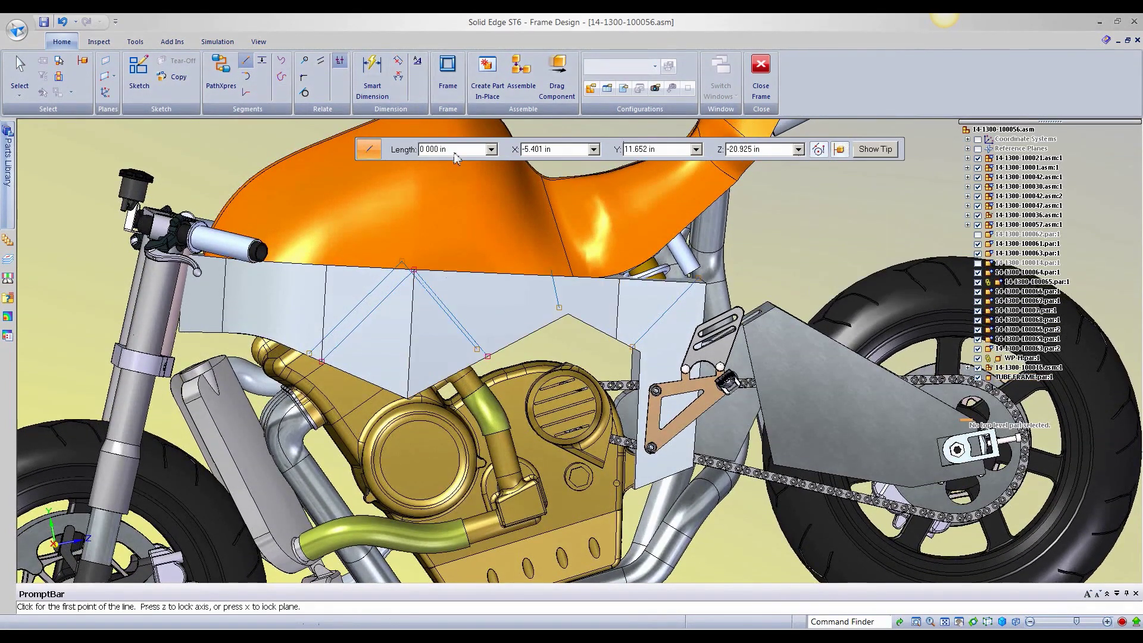
{"action": "middle_click_drag", "start_coordinate": [518, 284], "coordinate": [565, 316]}
{"action": "left_click", "coordinate": [568, 318]}
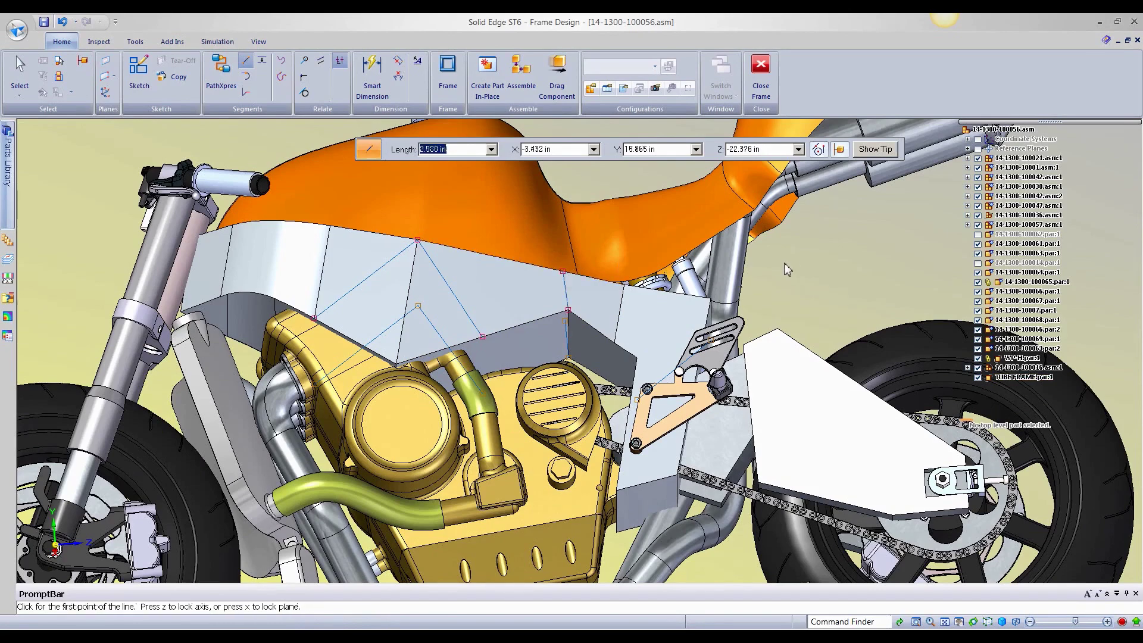
Draw a diagonal line segment from the lower notch's rear corner to the side panel's upper rear corner, and end the chain
{"action": "middle_click_drag", "start_coordinate": [256, 361], "coordinate": [351, 340]}
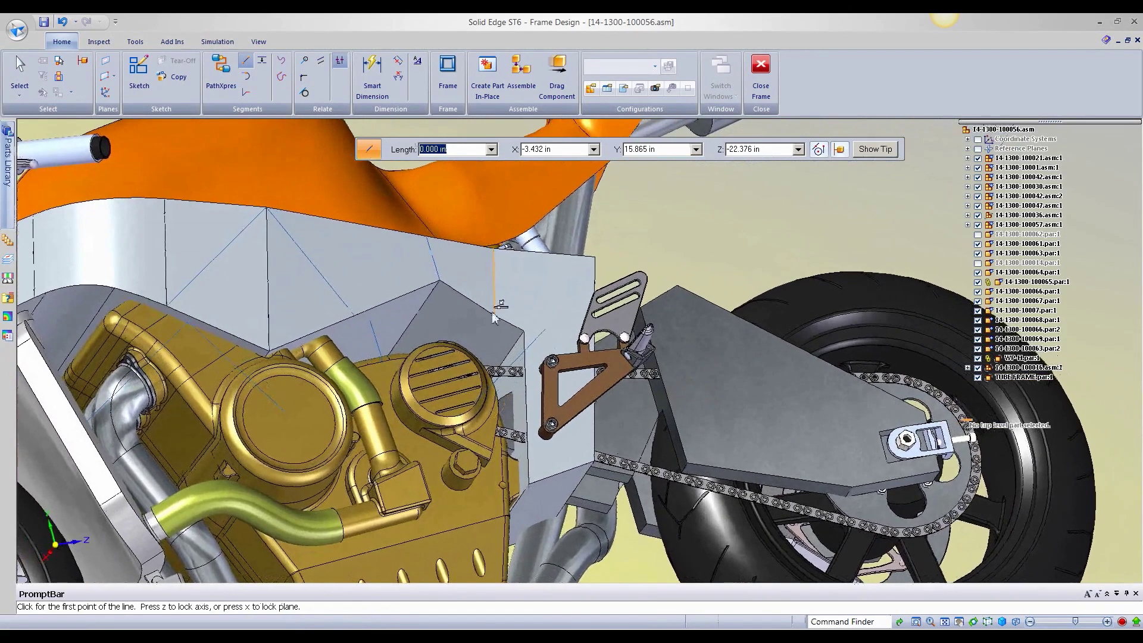
{"action": "left_click", "coordinate": [525, 330]}
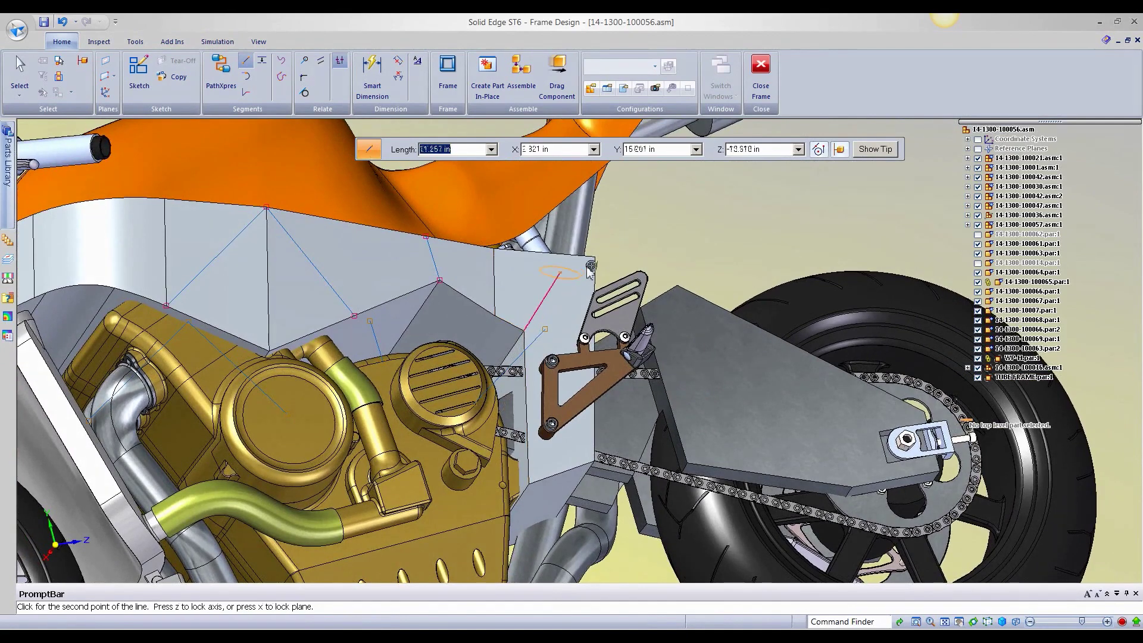
{"action": "left_click", "coordinate": [593, 258]}
{"action": "right_click", "coordinate": [624, 240]}
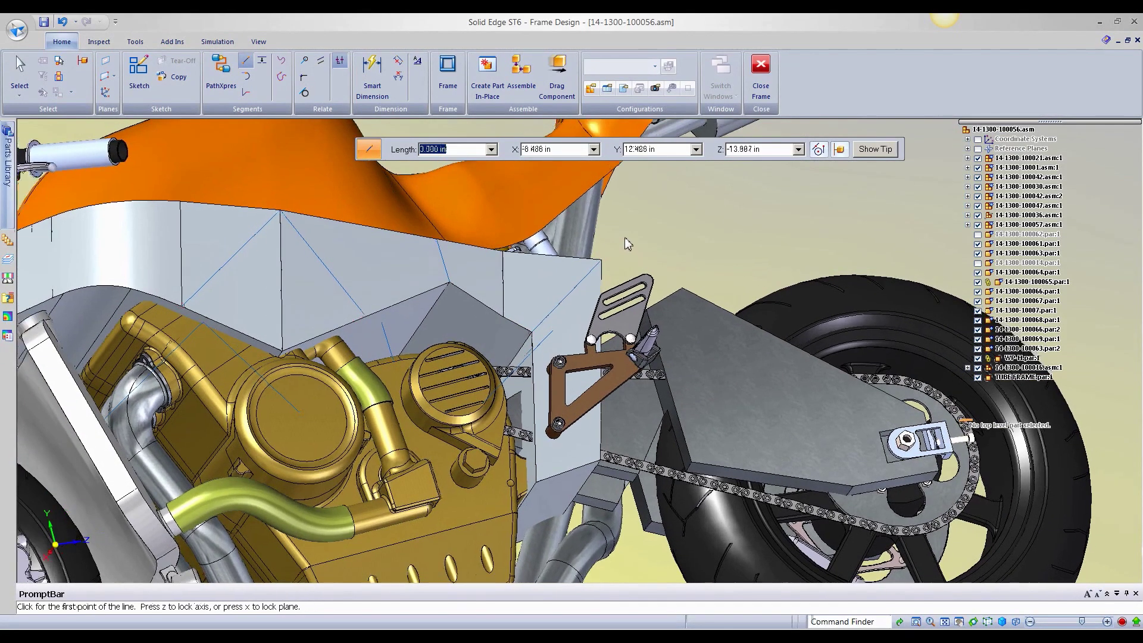
Start the Frame command with path selection set to Face, and accept the options with corner treatment and coping on non-mitered joints
{"action": "scroll", "coordinate": [624, 240], "scroll_direction": "down", "scroll_amount": 4}
{"action": "middle_click_drag", "start_coordinate": [627, 247], "coordinate": [705, 267]}
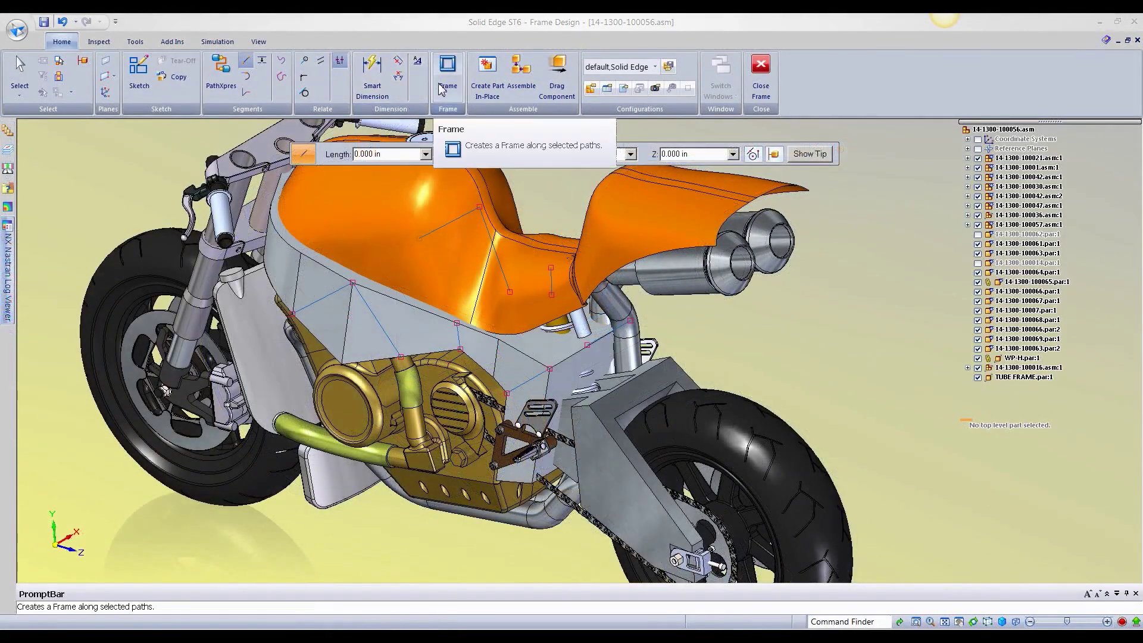
{"action": "left_click", "coordinate": [442, 89]}
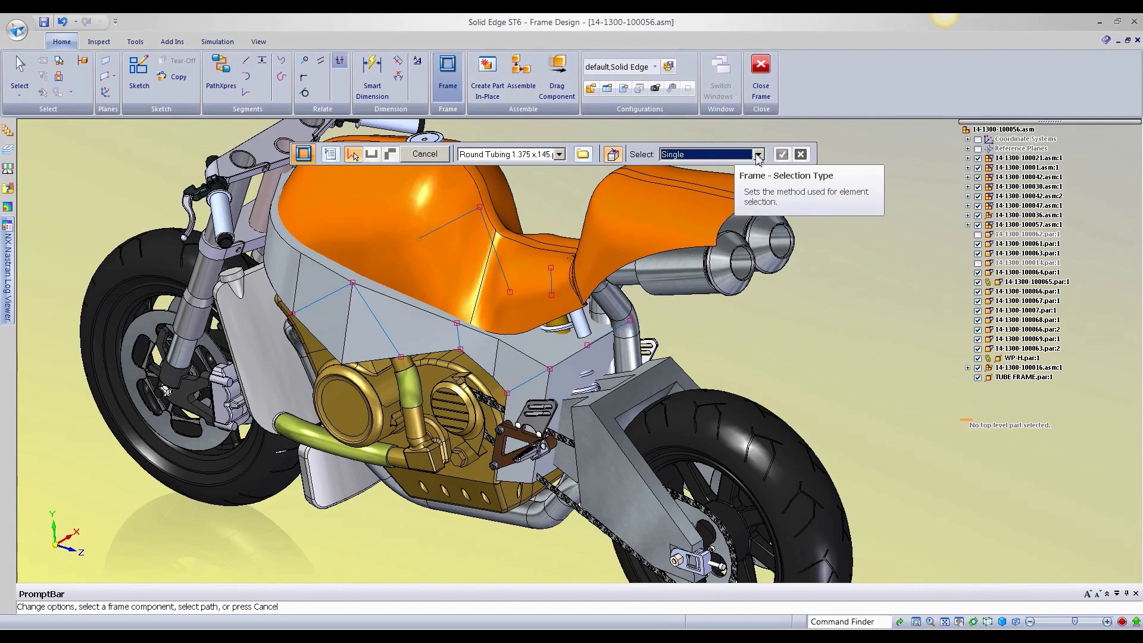
{"action": "left_click", "coordinate": [758, 155]}
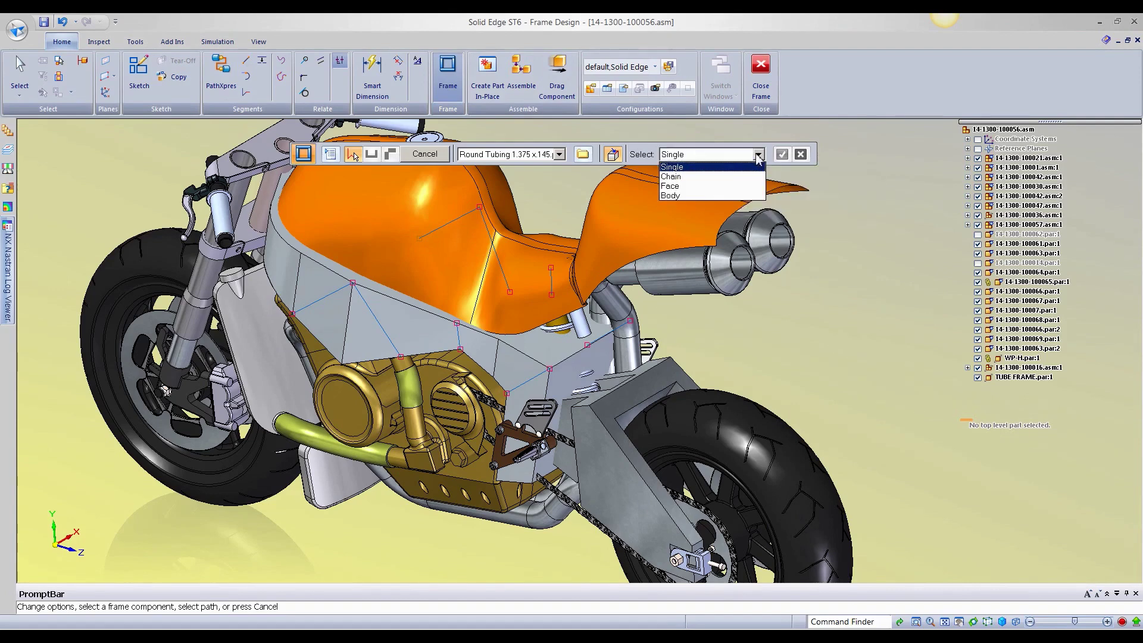
{"action": "left_click", "coordinate": [735, 186]}
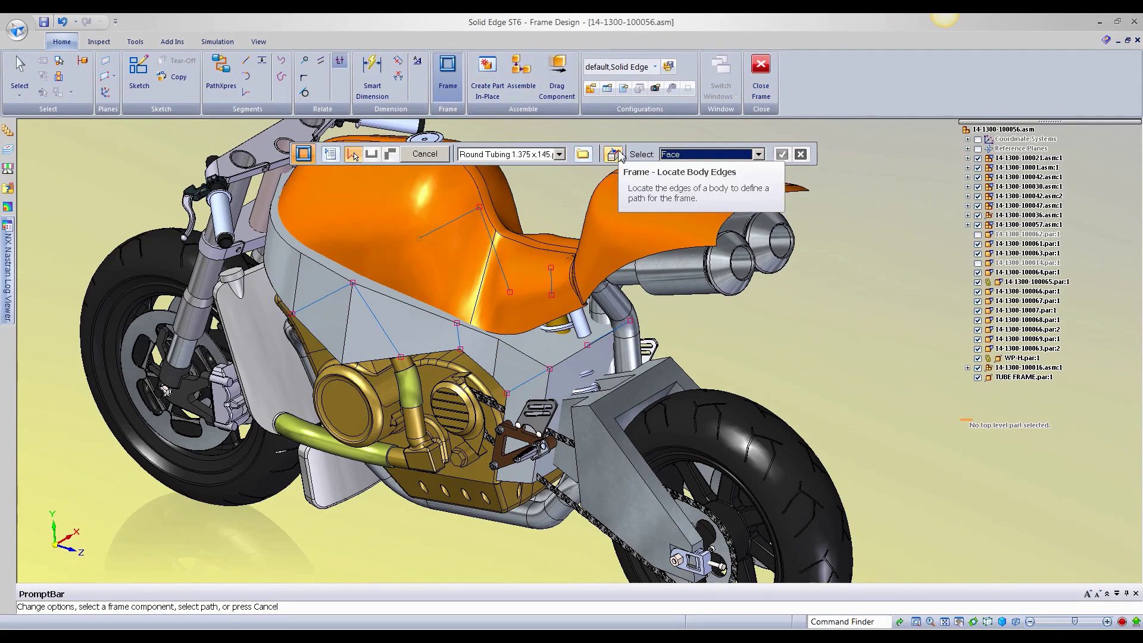
{"action": "left_click", "coordinate": [331, 158]}
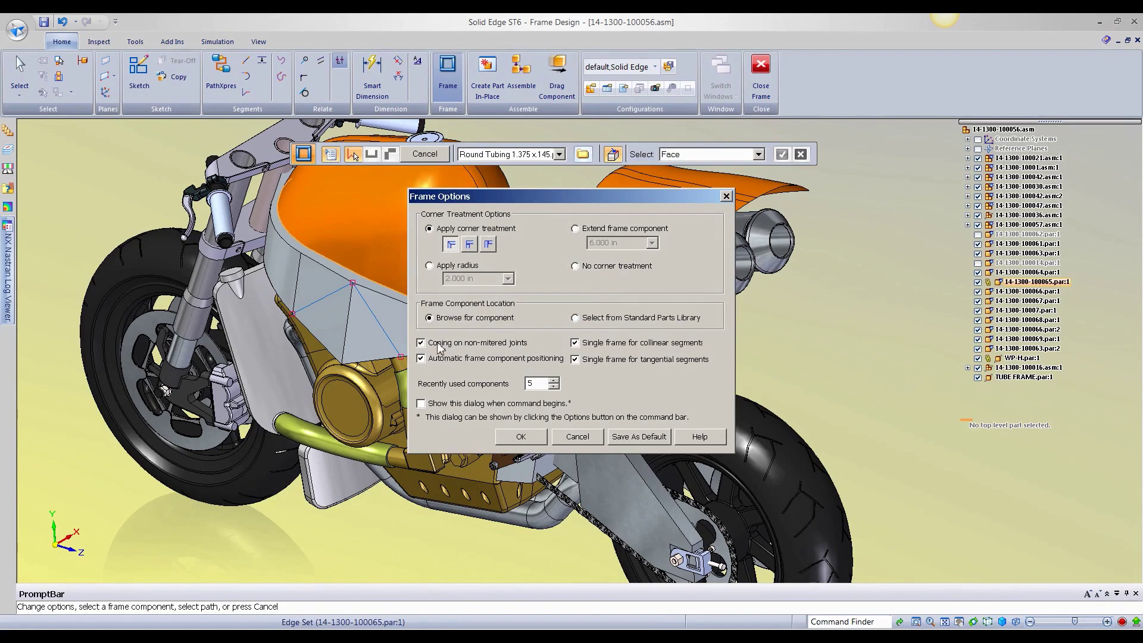
{"action": "left_click", "coordinate": [521, 437]}
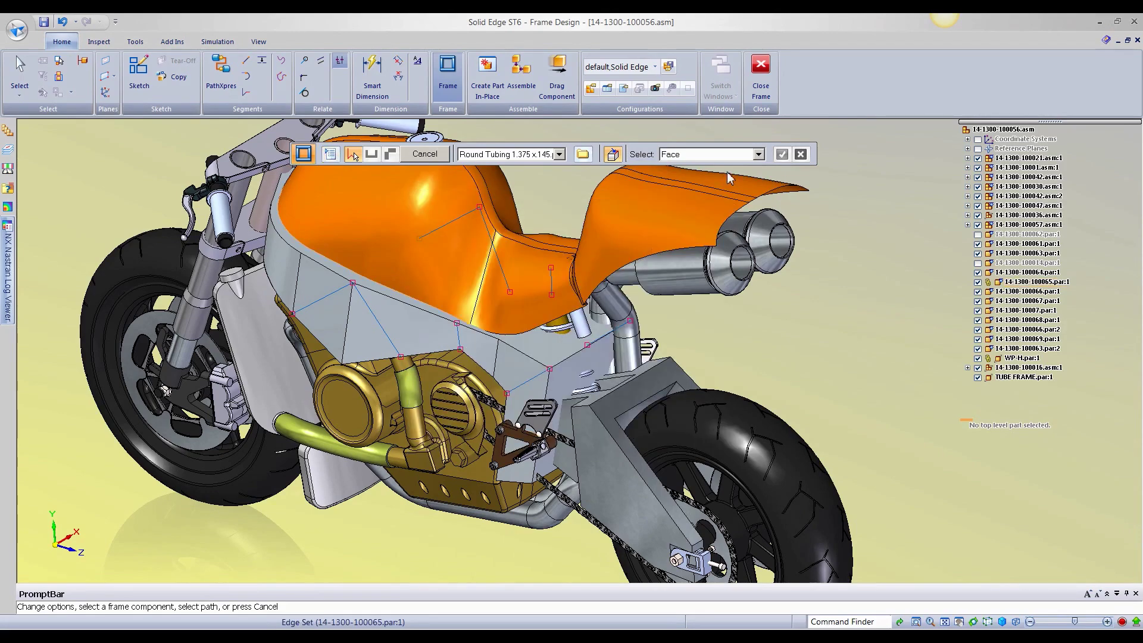
Select the side faces of the tube frame body on both sides of the motorcycle as frame paths
{"action": "middle_click_drag", "start_coordinate": [262, 259], "coordinate": [307, 200]}
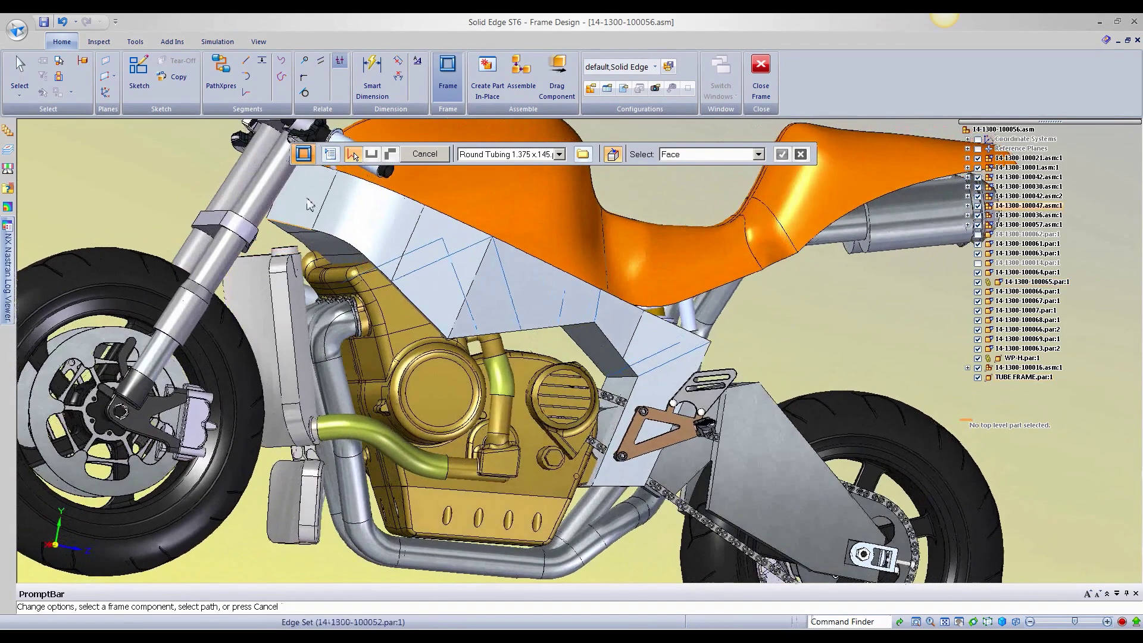
{"action": "left_click", "coordinate": [381, 221]}
{"action": "left_click", "coordinate": [458, 241]}
{"action": "left_click", "coordinate": [531, 283]}
{"action": "left_click", "coordinate": [655, 332]}
{"action": "middle_click_drag", "start_coordinate": [885, 304], "coordinate": [766, 247]}
{"action": "left_click", "coordinate": [571, 247]}
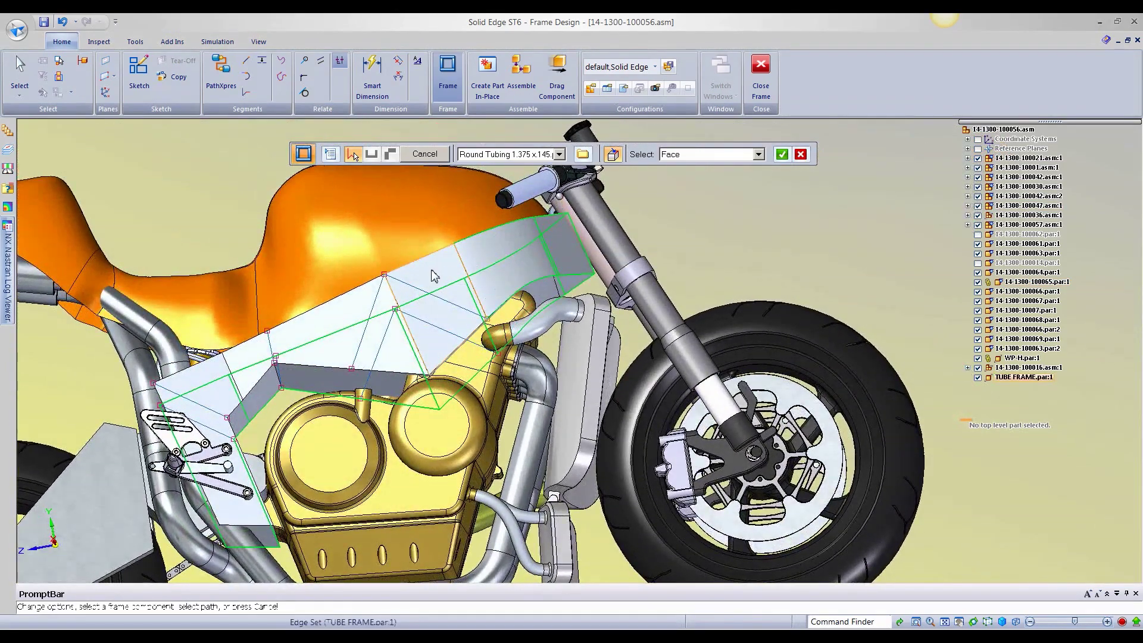
{"action": "middle_click_drag", "start_coordinate": [370, 292], "coordinate": [856, 228]}
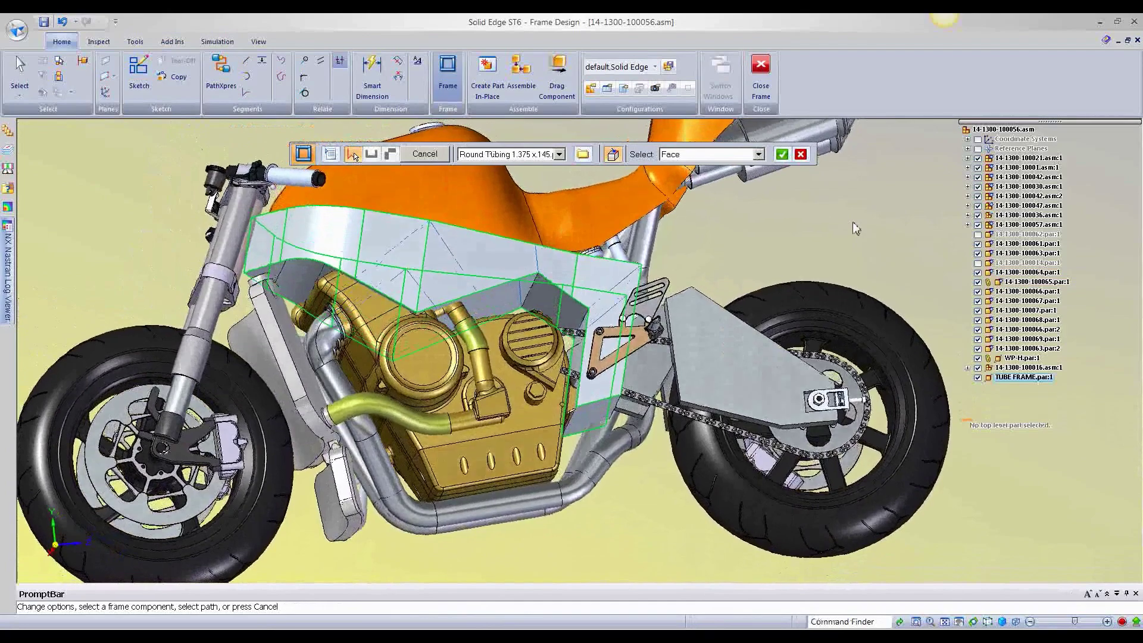
Set path selection to Single, add the drawn line segments as paths, and generate the round tubing frame
{"action": "left_click", "coordinate": [759, 154]}
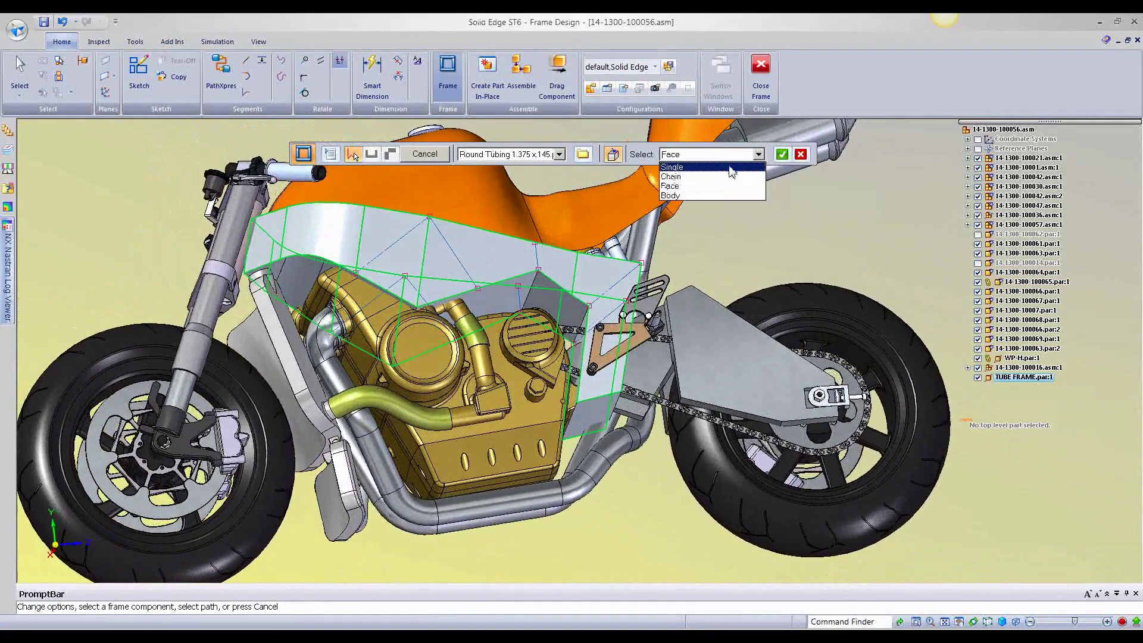
{"action": "left_click", "coordinate": [733, 167]}
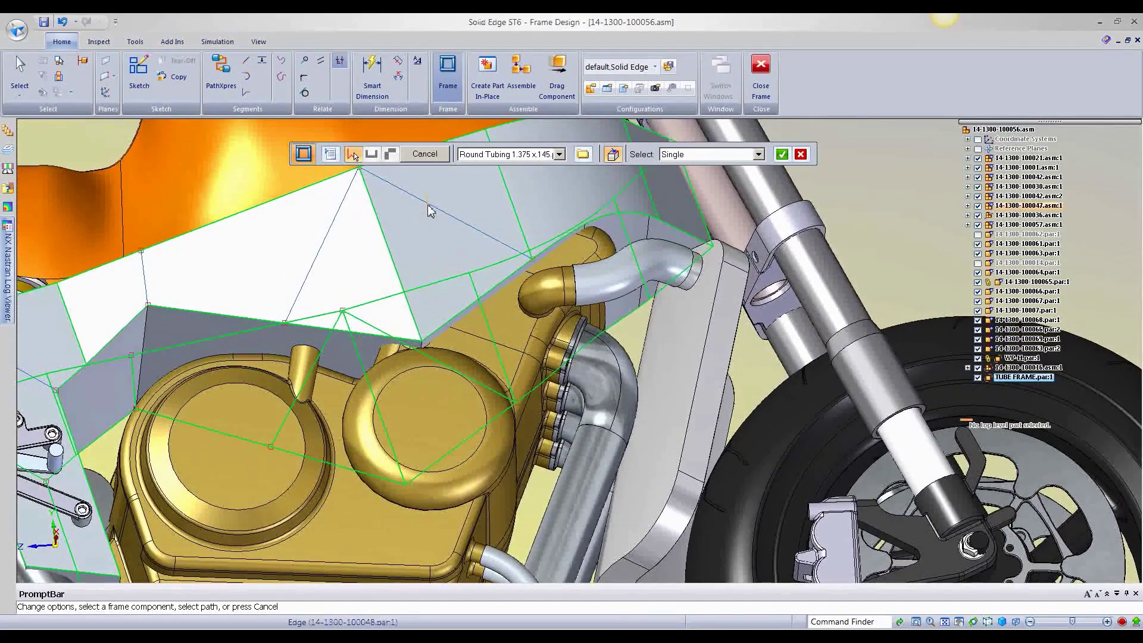
{"action": "right_click", "coordinate": [429, 209]}
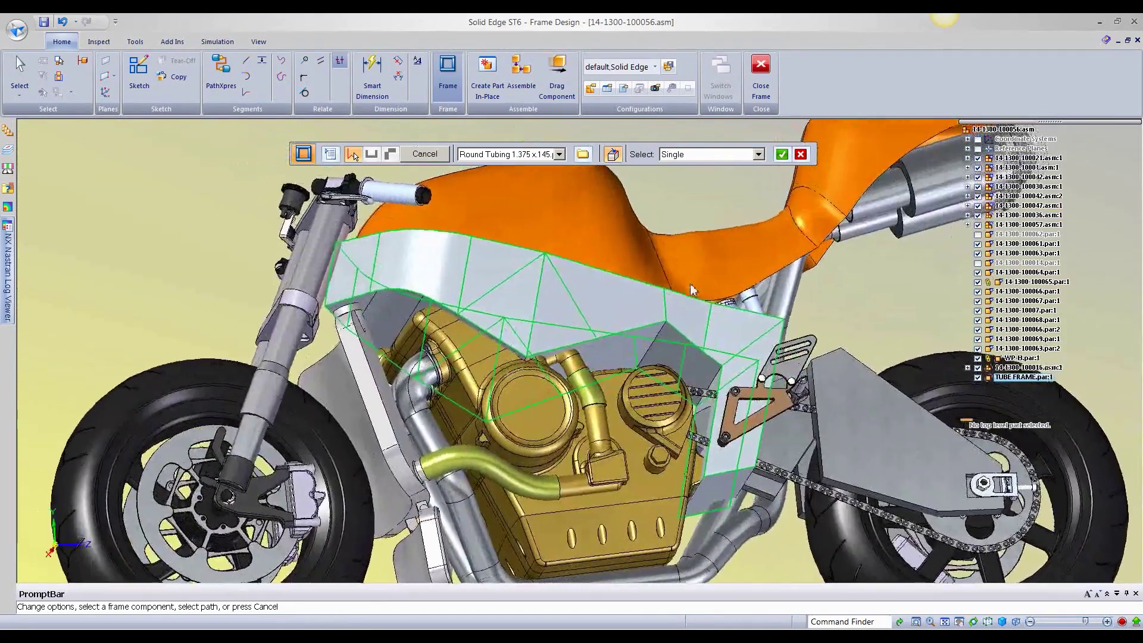
{"action": "scroll", "coordinate": [673, 291], "scroll_direction": "up", "scroll_amount": 2}
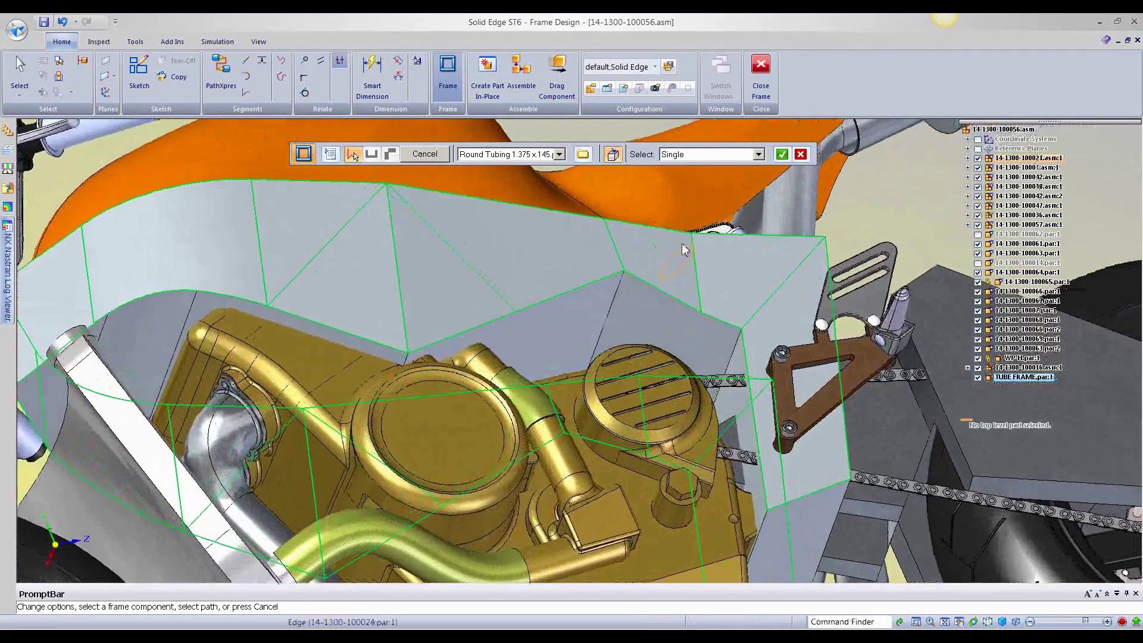
{"action": "middle_click_drag", "start_coordinate": [609, 306], "coordinate": [652, 319]}
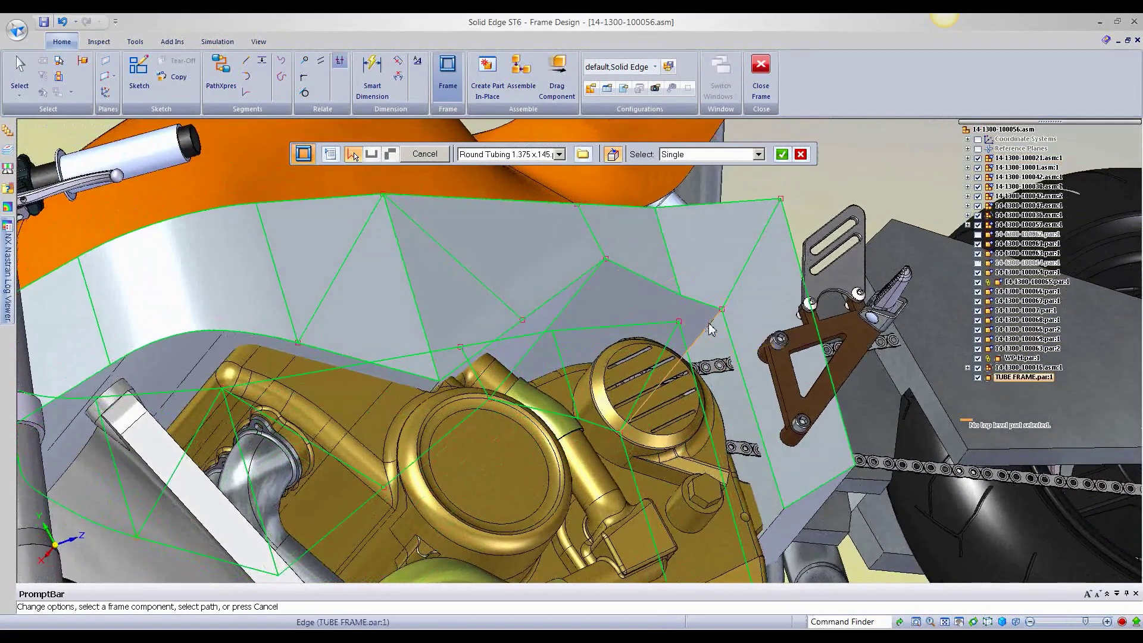
{"action": "middle_click_drag", "start_coordinate": [760, 331], "coordinate": [602, 378]}
{"action": "scroll", "coordinate": [602, 378], "scroll_direction": "down", "scroll_amount": 3}
{"action": "middle_click_drag", "start_coordinate": [477, 458], "coordinate": [475, 494]}
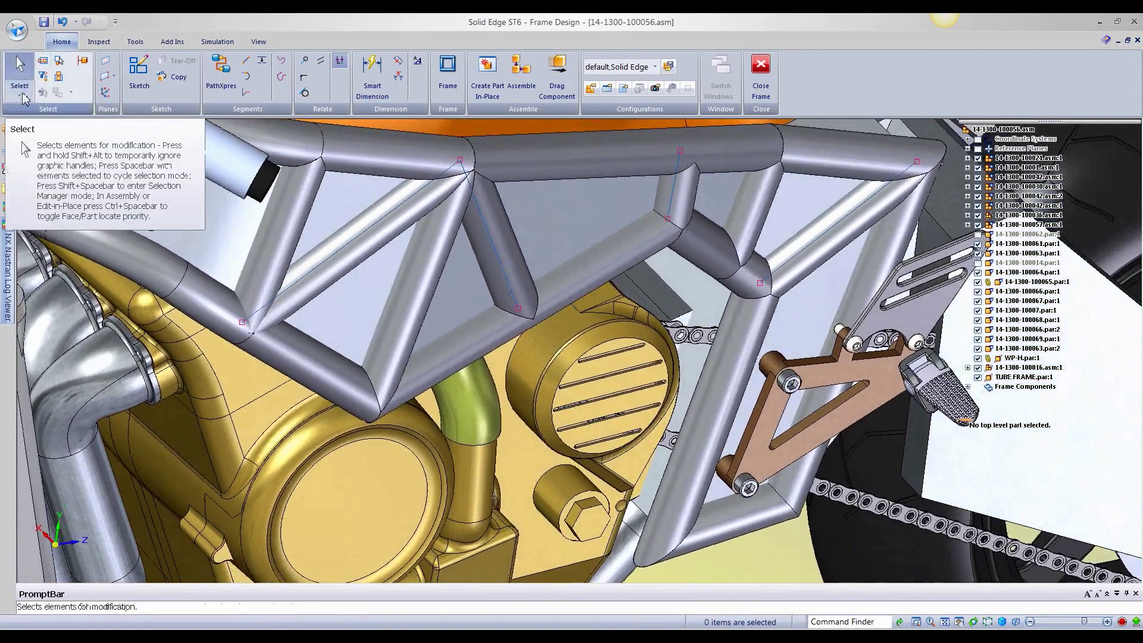
Move the tube frame body's lower front face back to the edge of the footpeg bracket's upper front mount
{"action": "left_click", "coordinate": [22, 95]}
{"action": "left_click", "coordinate": [29, 131]}
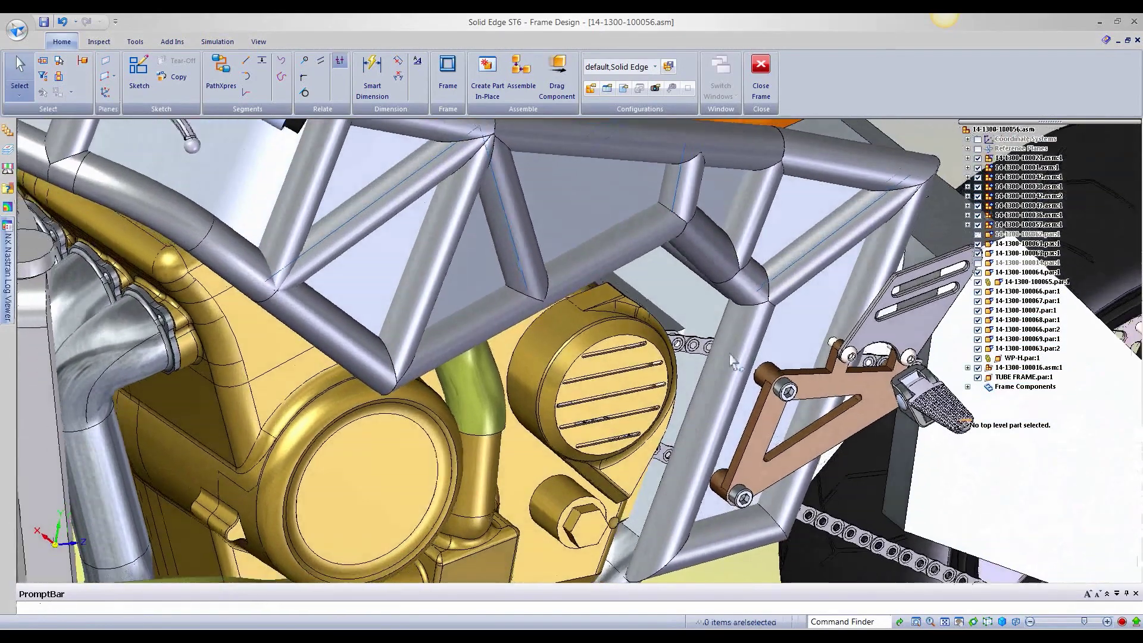
{"action": "left_click", "coordinate": [705, 324]}
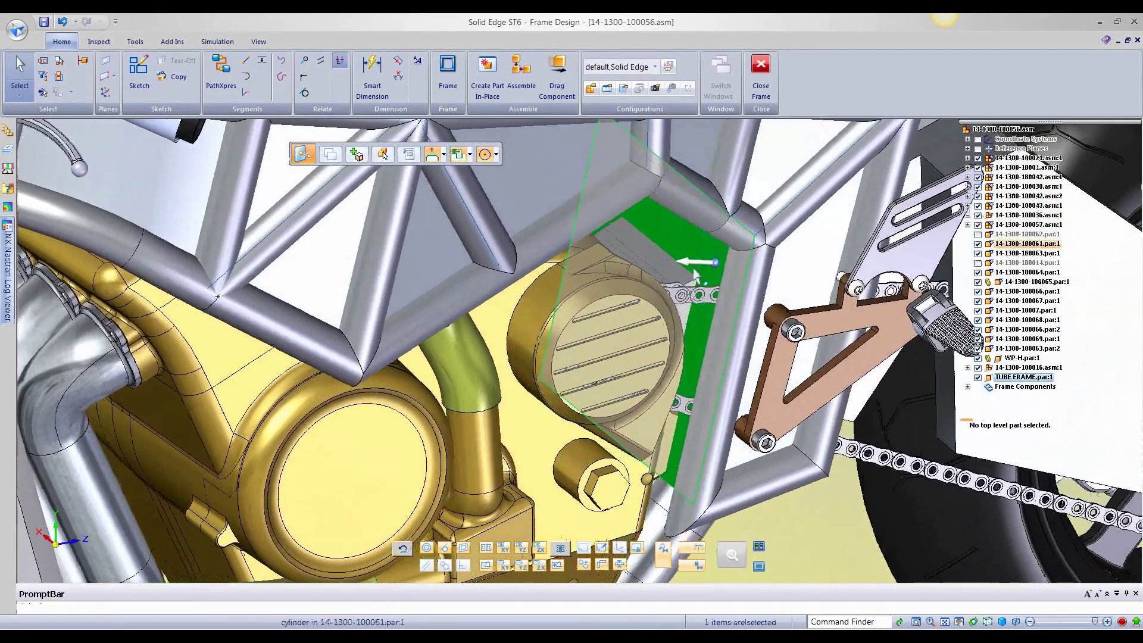
{"action": "left_click", "coordinate": [715, 262]}
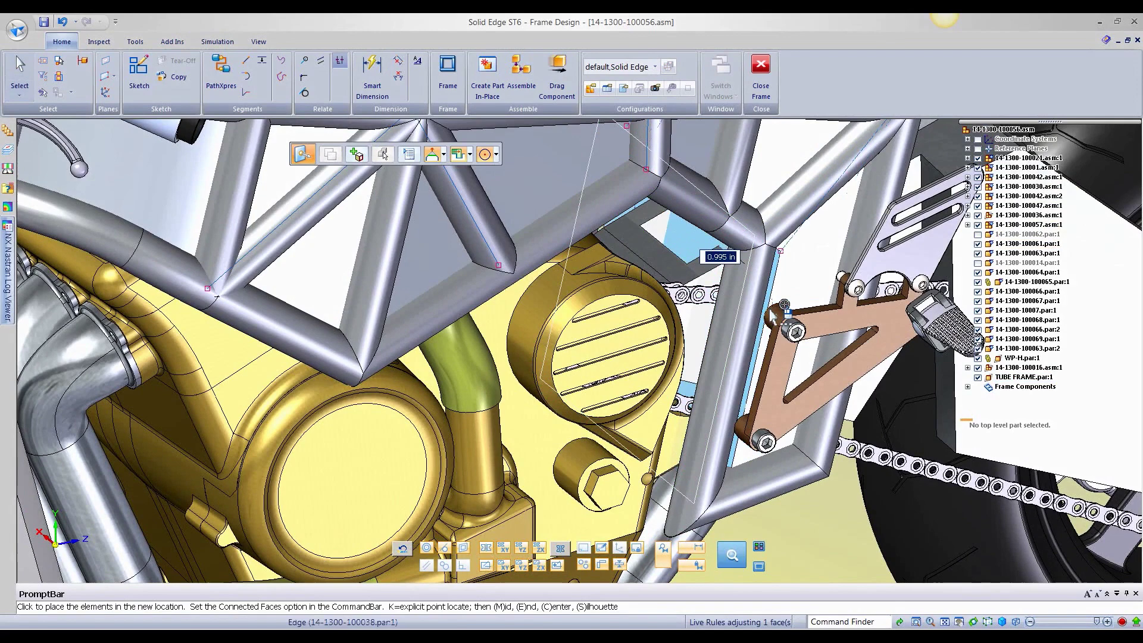
{"action": "left_click", "coordinate": [771, 316]}
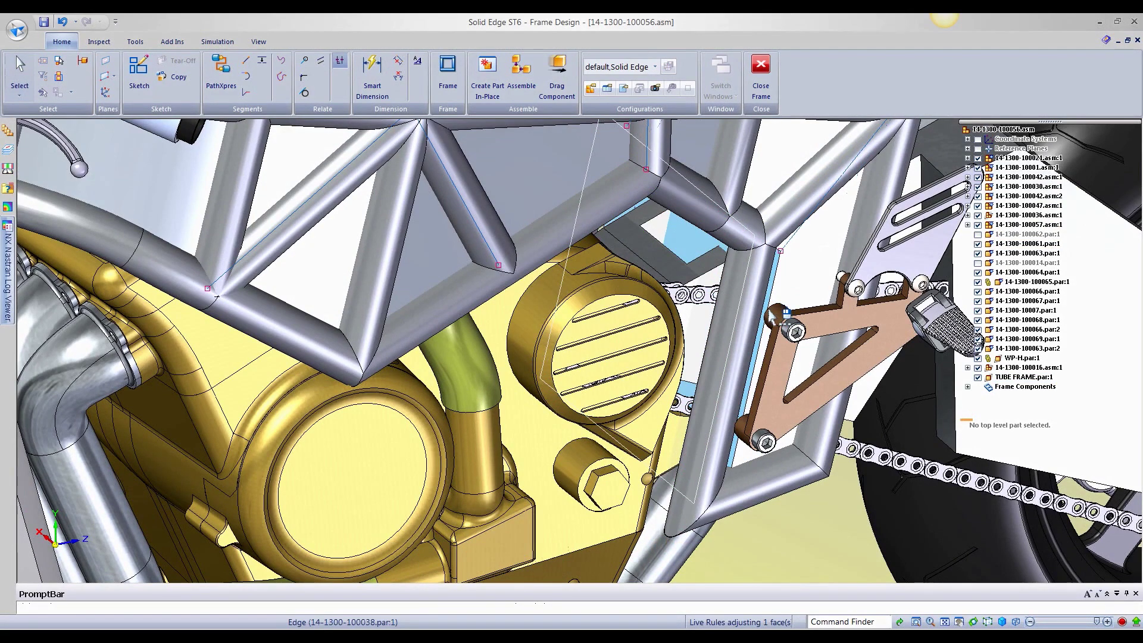
{"action": "left_click", "coordinate": [780, 299]}
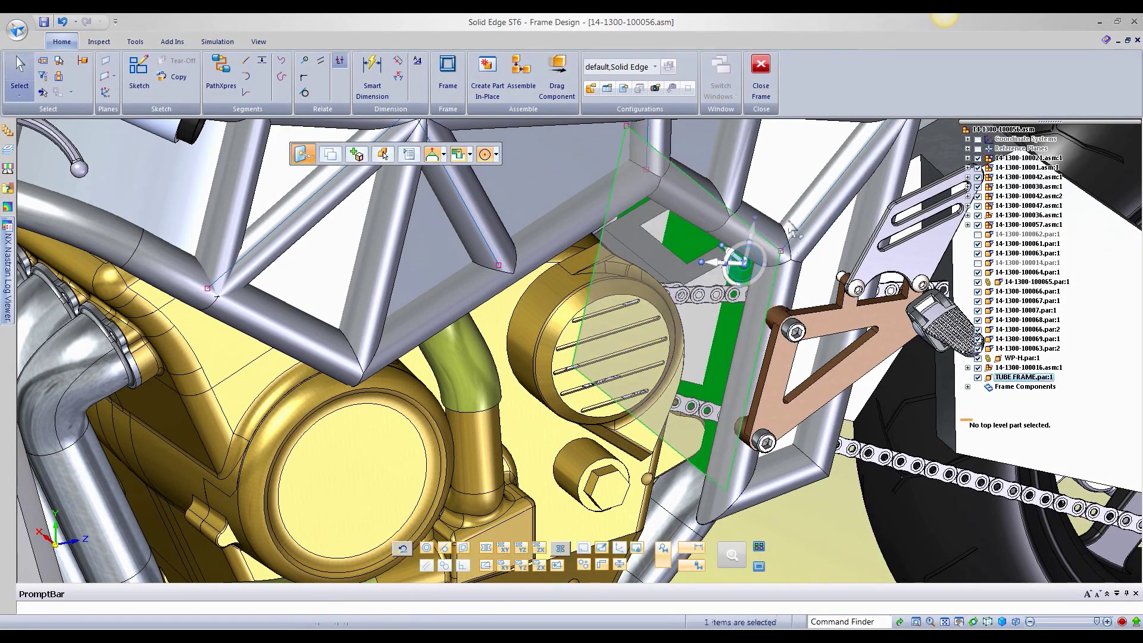
{"action": "middle_click_drag", "start_coordinate": [749, 317], "coordinate": [801, 493]}
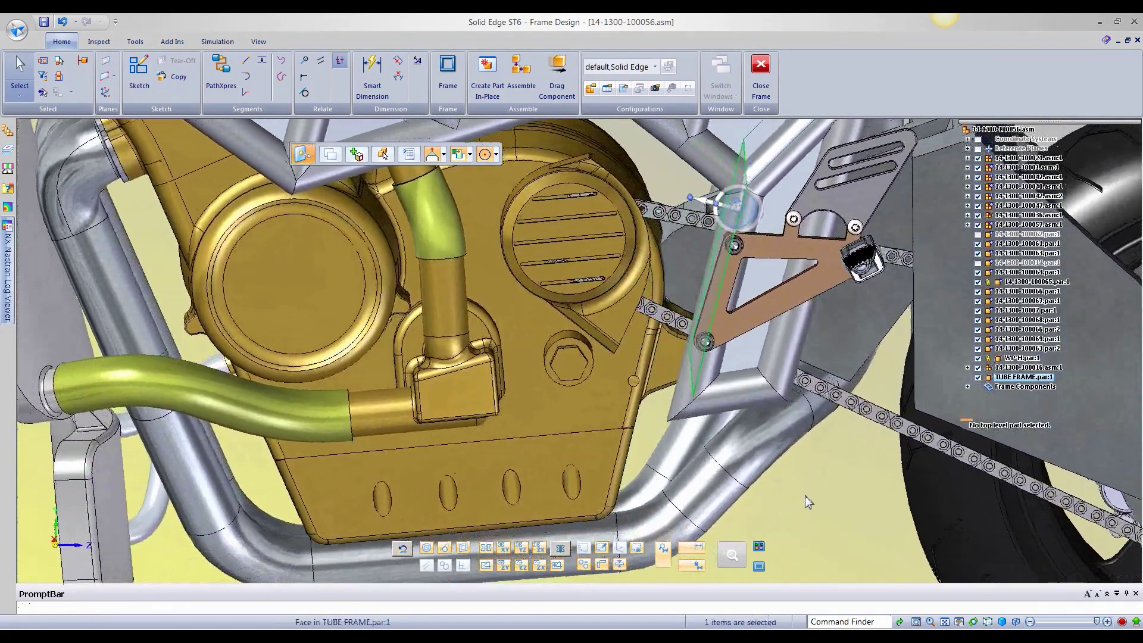
{"action": "left_click", "coordinate": [800, 494]}
Move the tube frame body's rear face to the edge of the footpeg bracket's rear mount
{"action": "middle_click_drag", "start_coordinate": [837, 309], "coordinate": [739, 456]}
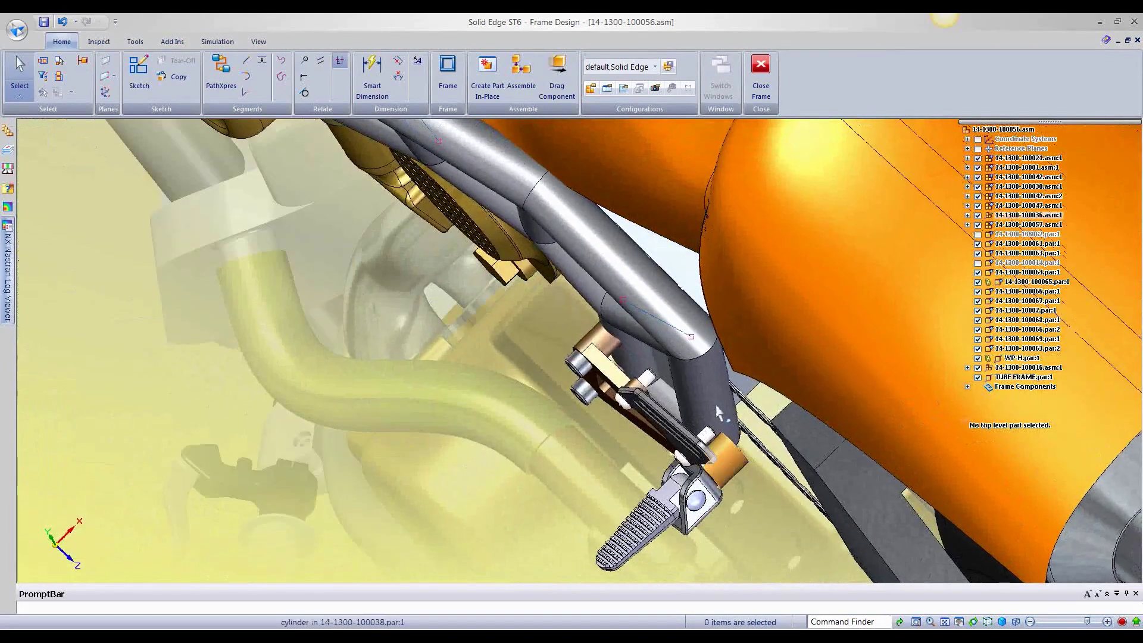
{"action": "middle_click_drag", "start_coordinate": [738, 460], "coordinate": [736, 342]}
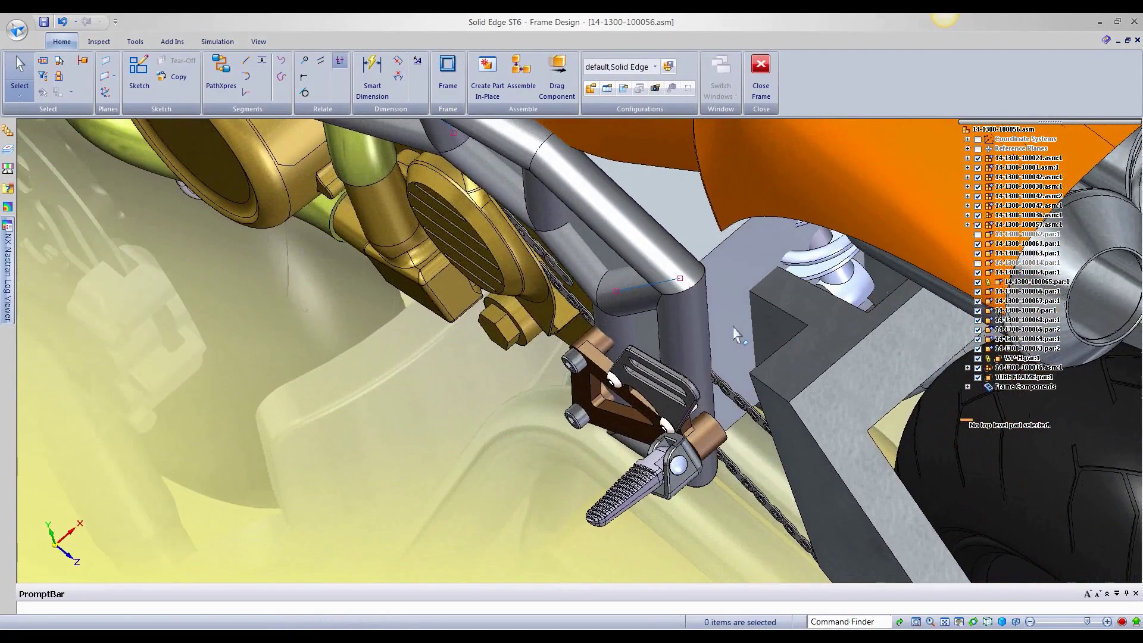
{"action": "middle_click_drag", "start_coordinate": [738, 324], "coordinate": [772, 325]}
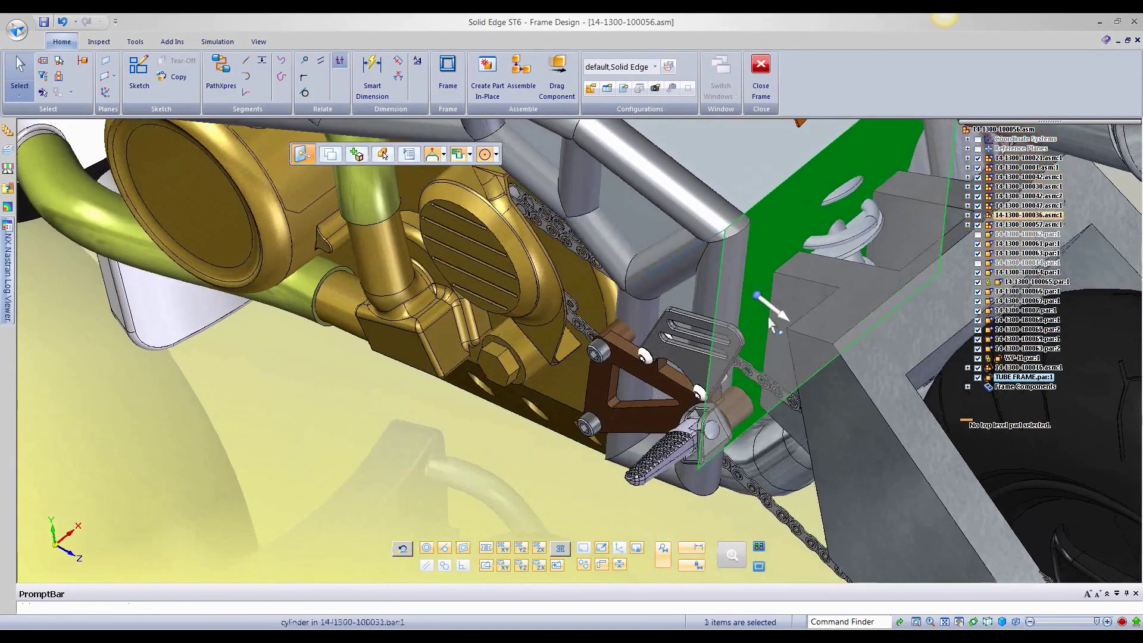
{"action": "left_click", "coordinate": [773, 310]}
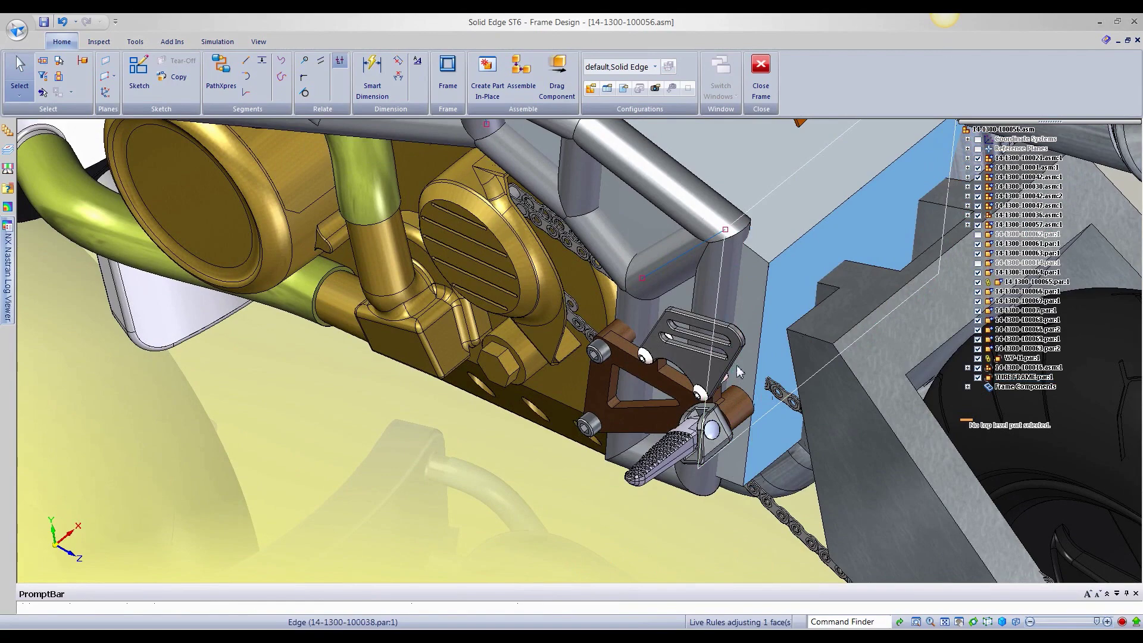
{"action": "mouse_move", "coordinate": [756, 441]}
{"action": "middle_mouse_down"}
{"action": "mouse_move", "coordinate": [744, 435]}
{"action": "mouse_move", "coordinate": [780, 467]}
{"action": "mouse_move", "coordinate": [765, 452]}
{"action": "middle_mouse_up"}
{"action": "left_click", "coordinate": [780, 471]}
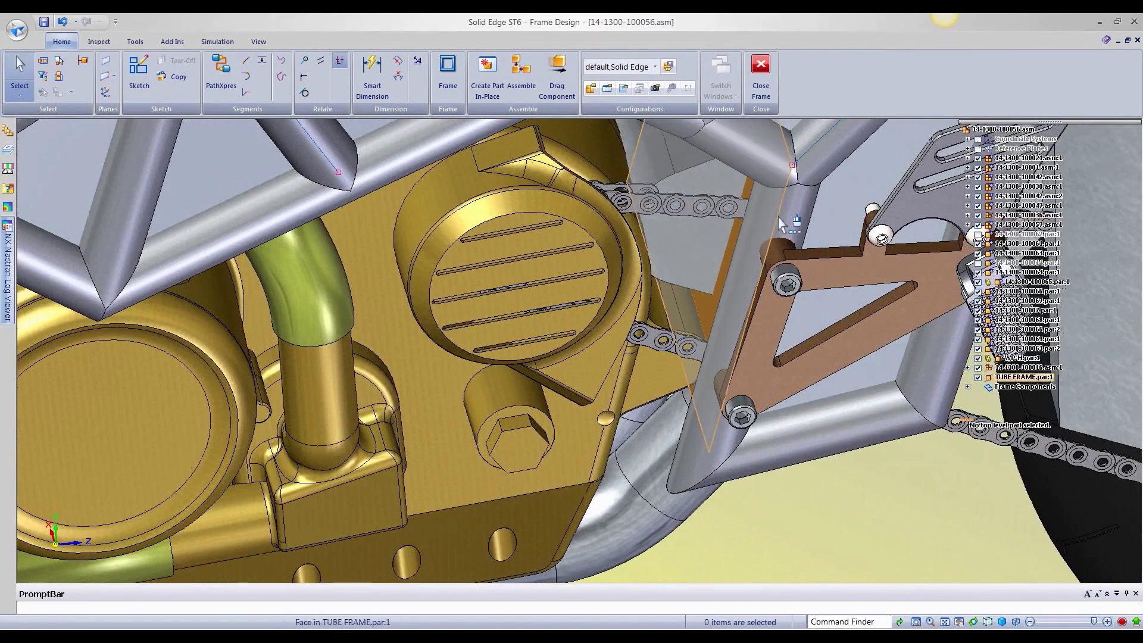
Select the tube frame body's lower front face again and position the steering wheel at its upper edge as the rotation axis
{"action": "middle_click_drag", "start_coordinate": [771, 281], "coordinate": [696, 348]}
{"action": "left_click", "coordinate": [693, 340]}
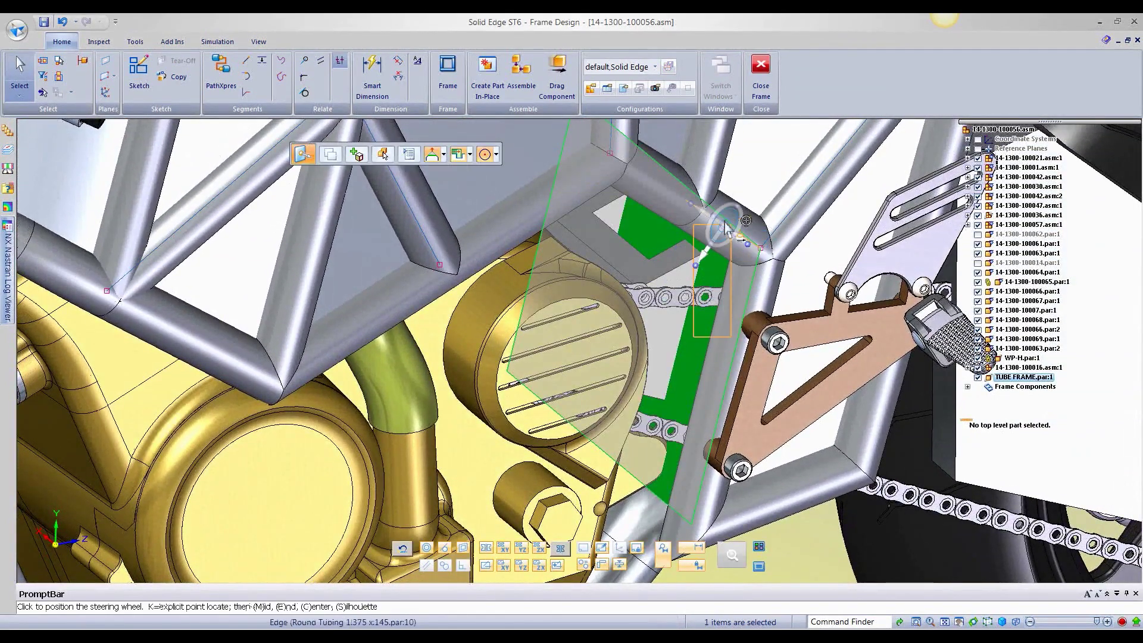
{"action": "middle_click_drag", "start_coordinate": [715, 264], "coordinate": [707, 291]}
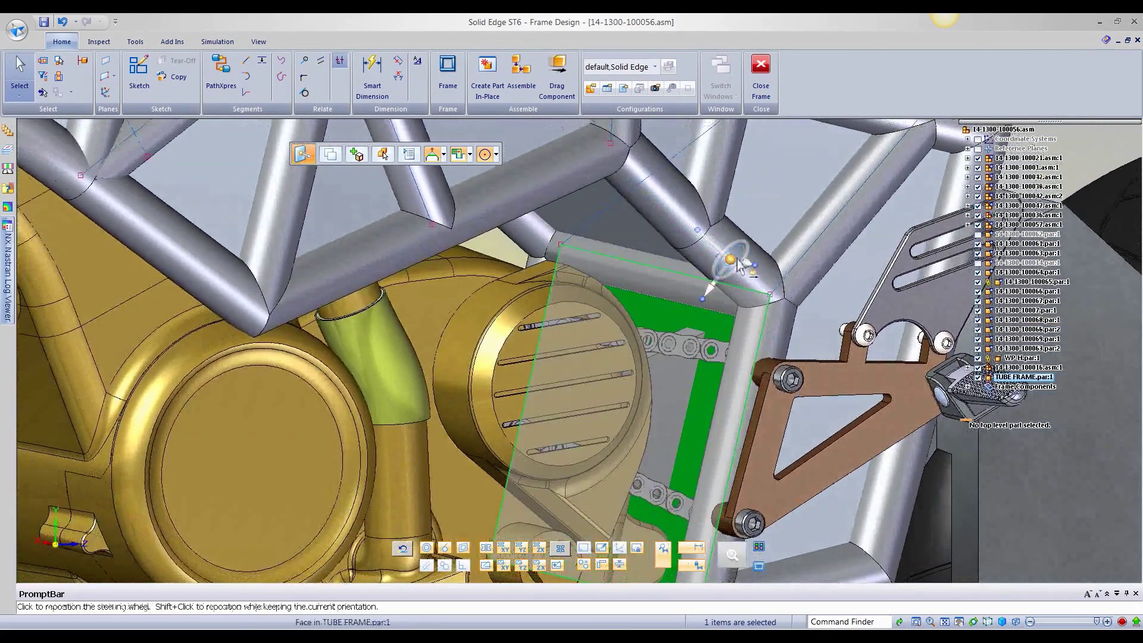
{"action": "middle_click_drag", "start_coordinate": [684, 277], "coordinate": [744, 350]}
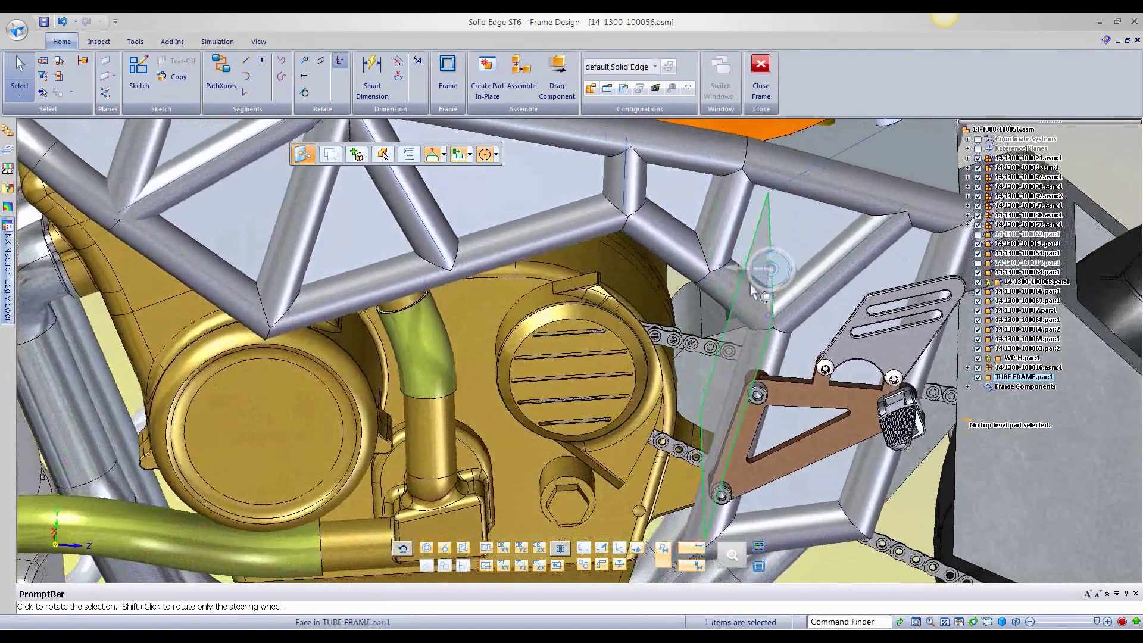
Rotate the lower front face about -7.42 degrees to the edge of the footpeg bracket's lower front mount, and clear the selection
{"action": "left_click", "coordinate": [746, 345]}
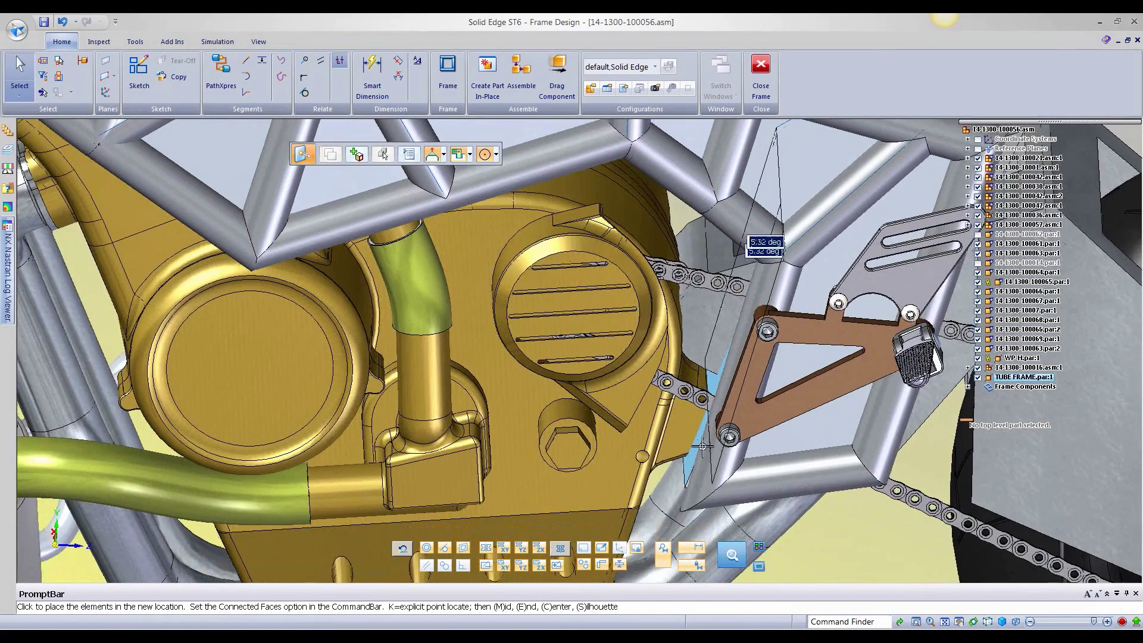
{"action": "middle_click_drag", "start_coordinate": [702, 446], "coordinate": [733, 420]}
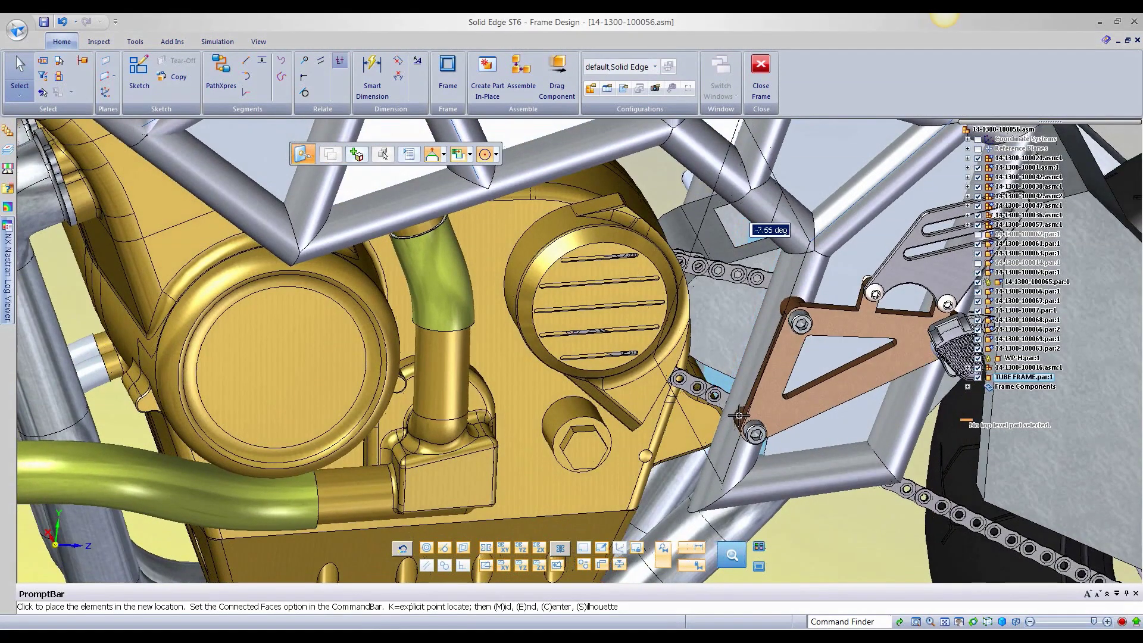
{"action": "middle_click_drag", "start_coordinate": [737, 414], "coordinate": [736, 415]}
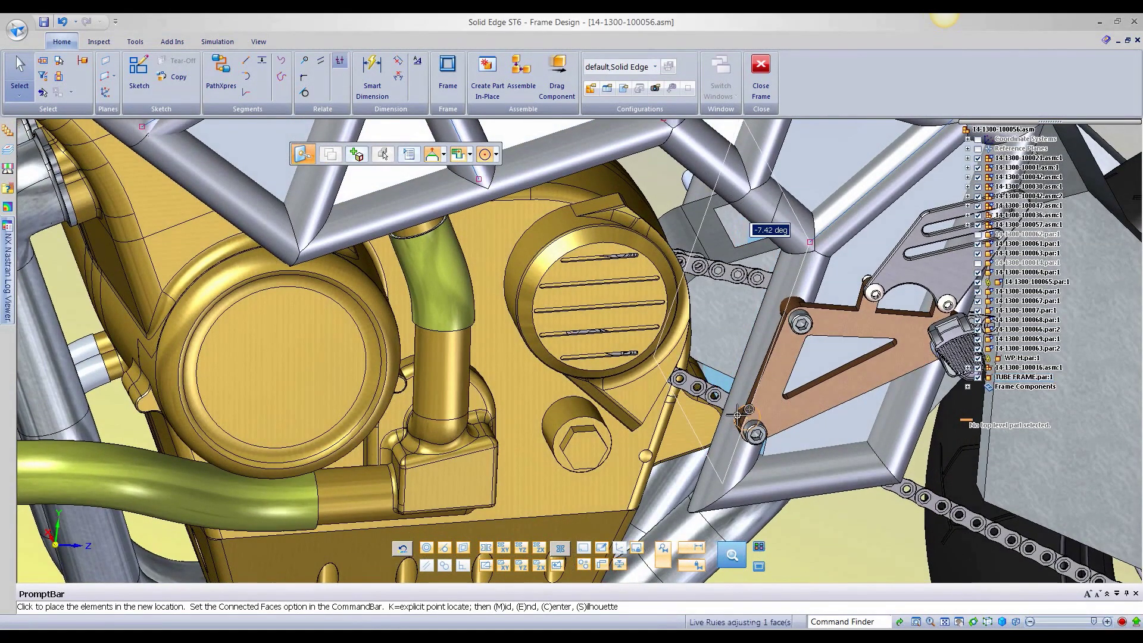
{"action": "left_click", "coordinate": [735, 421]}
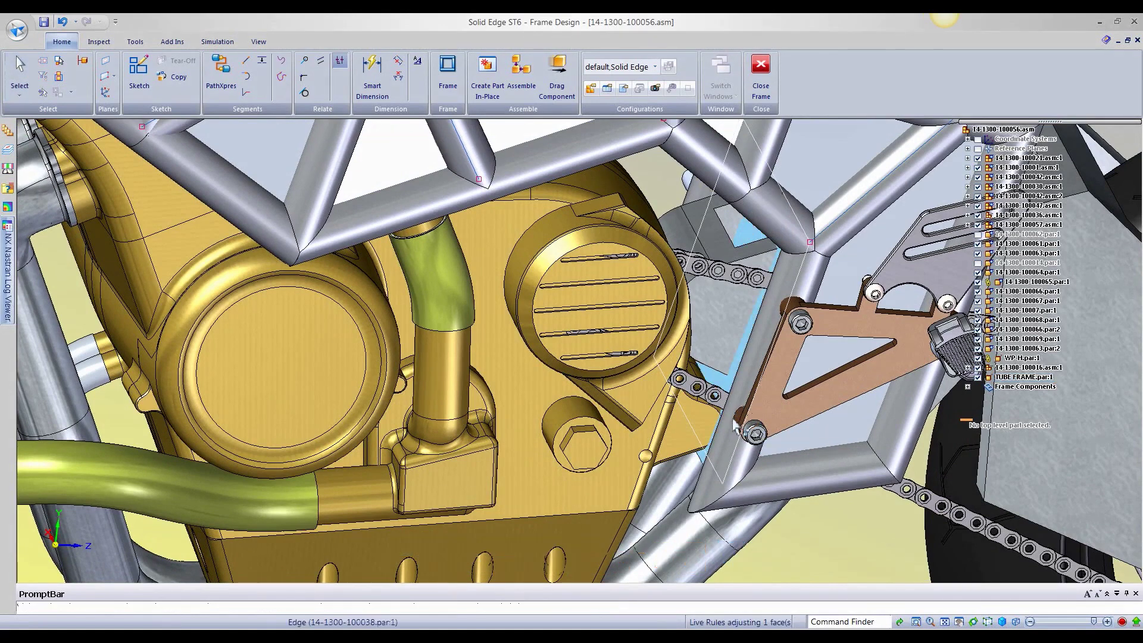
{"action": "left_click", "coordinate": [751, 451]}
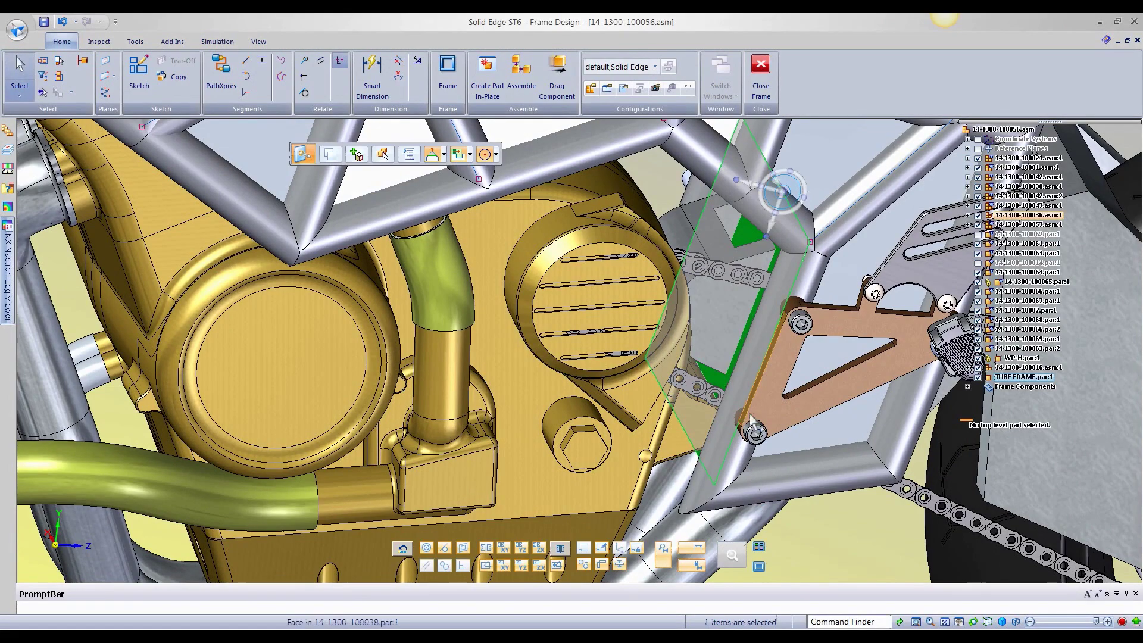
{"action": "middle_click_drag", "start_coordinate": [746, 463], "coordinate": [716, 321]}
{"action": "left_click", "coordinate": [764, 466]}
{"action": "middle_click_drag", "start_coordinate": [764, 466], "coordinate": [713, 385]}
{"action": "scroll", "coordinate": [711, 384], "scroll_direction": "down", "scroll_amount": 5}
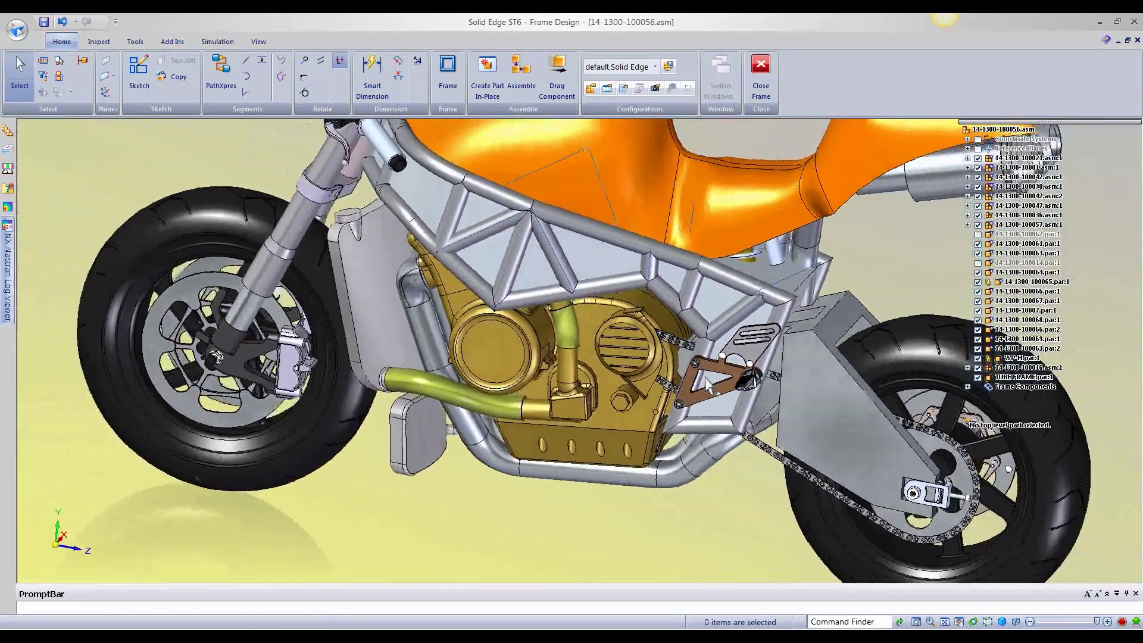
{"action": "middle_click_drag", "start_coordinate": [708, 384], "coordinate": [890, 455]}
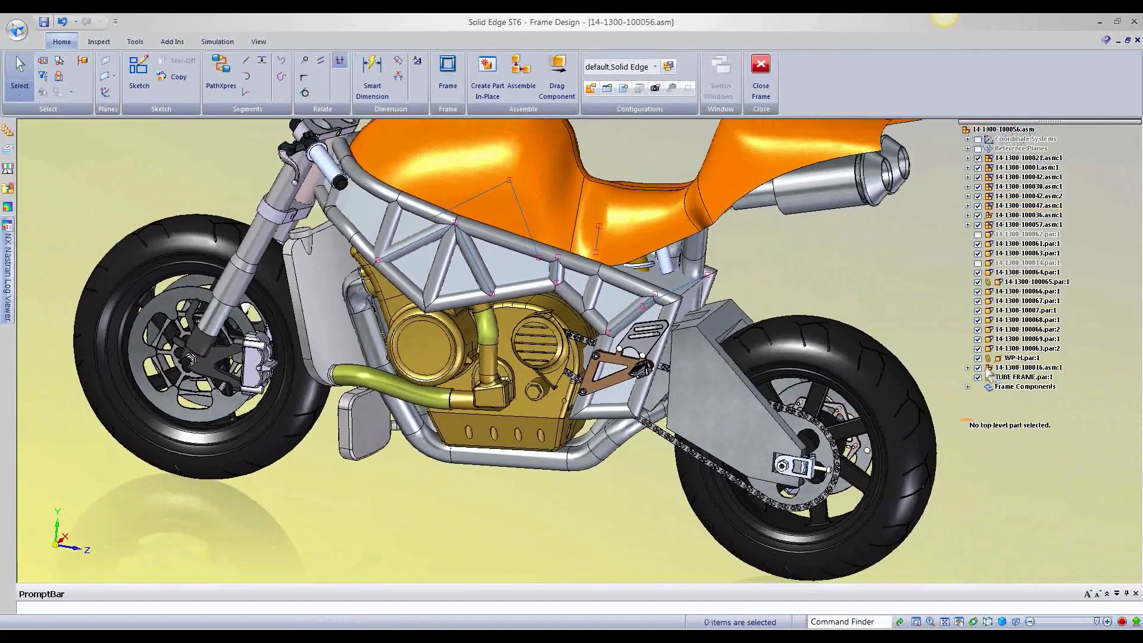